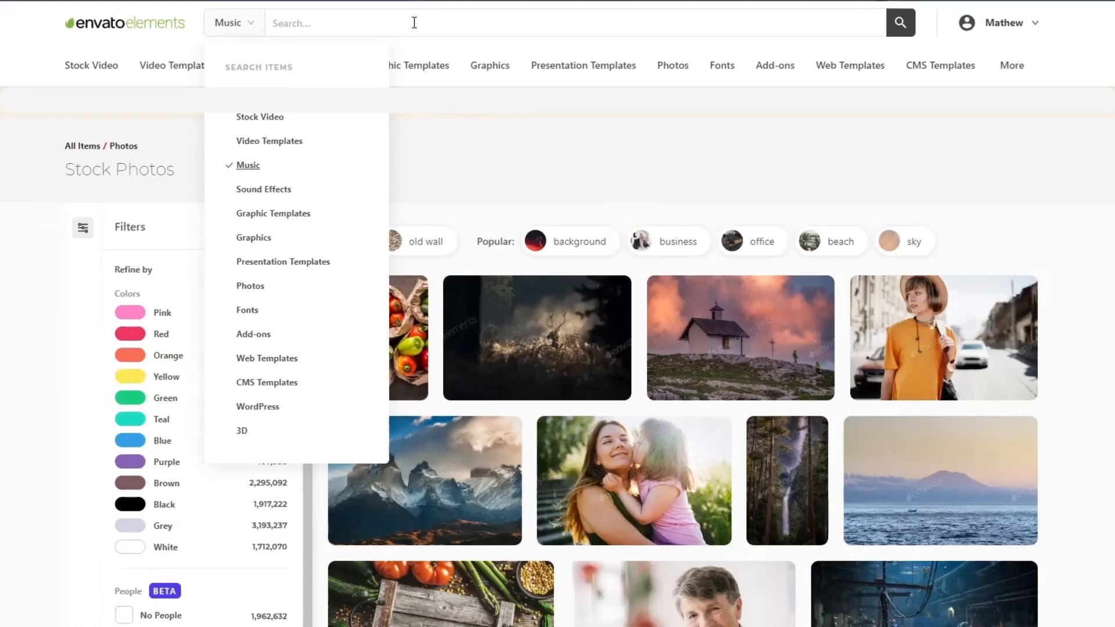
Step: Search the music library for "suspensful music" and browse the tracks
{"action": "left_click", "coordinate": [406, 27]}
{"action": "type", "text": "suspens"}
{"action": "type", "text": "eful music"}
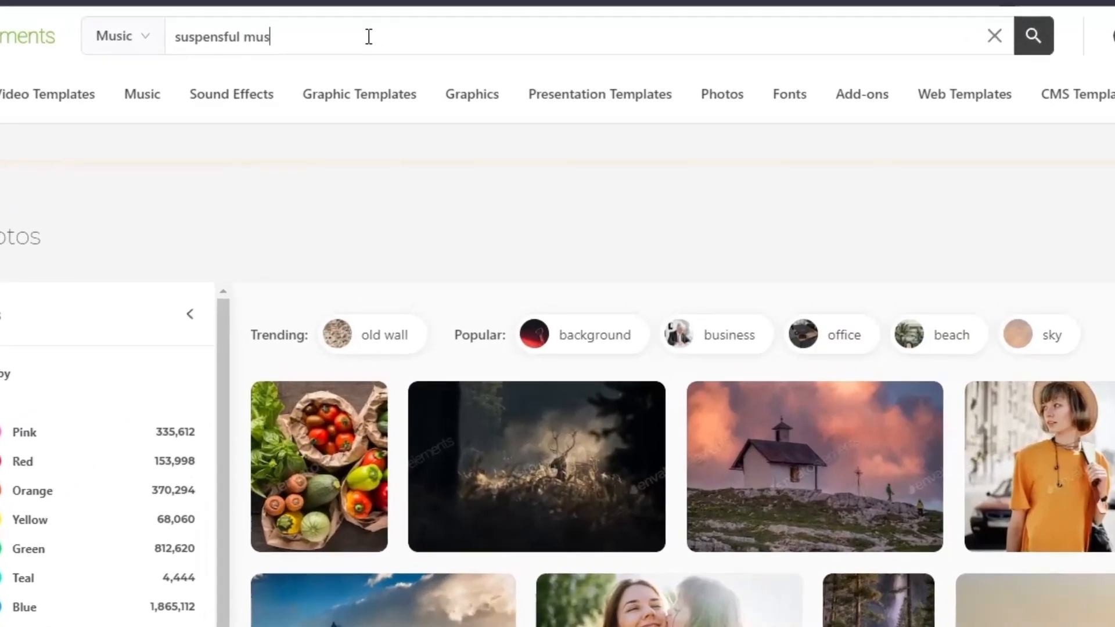
{"action": "key", "text": "Return"}
{"action": "scroll", "coordinate": [339, 232], "scroll_direction": "down", "scroll_amount": 10}
{"action": "scroll", "coordinate": [179, 347], "scroll_direction": "down", "scroll_amount": 8}
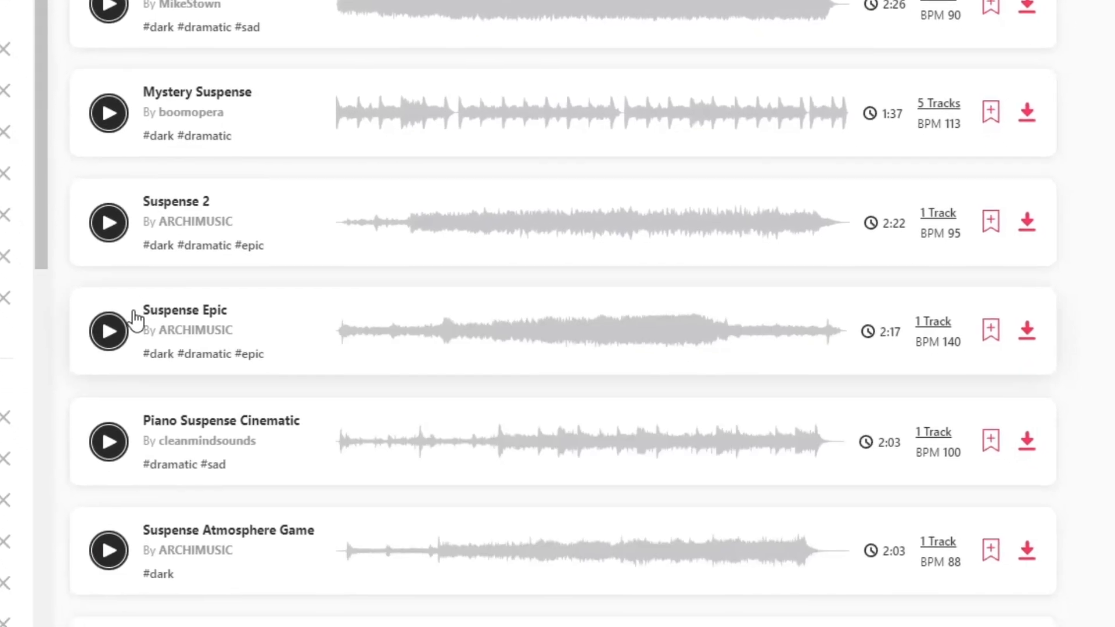
{"action": "scroll", "coordinate": [137, 319], "scroll_direction": "up", "scroll_amount": 10}
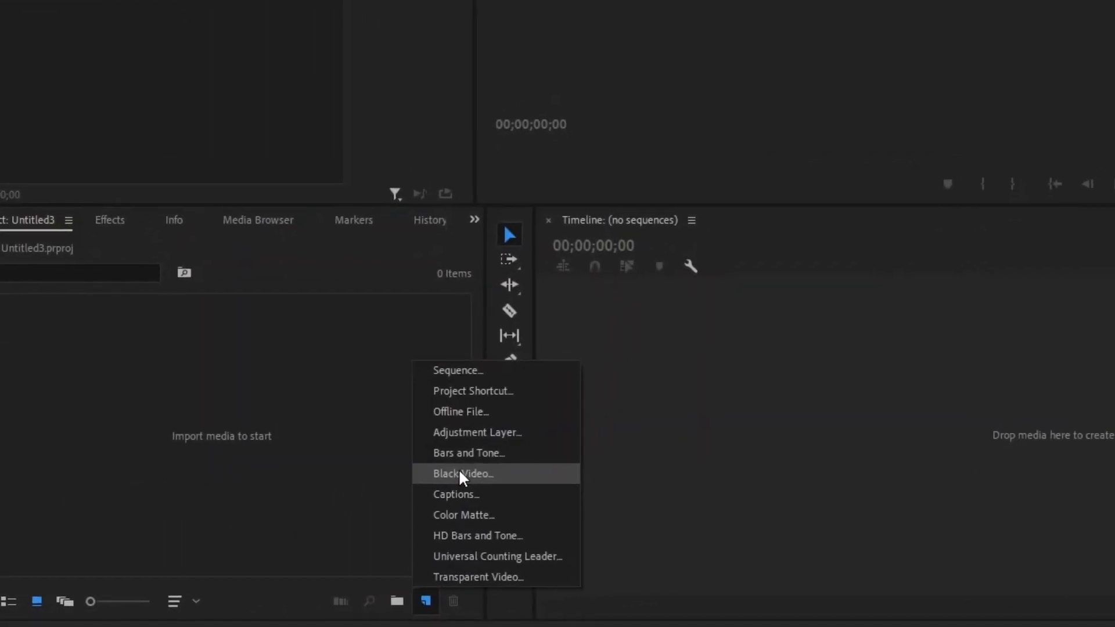
Step: Create a 1920 × 1080 black video with a timebase of 60 fps
{"action": "left_click", "coordinate": [461, 475]}
{"action": "left_click", "coordinate": [882, 146]}
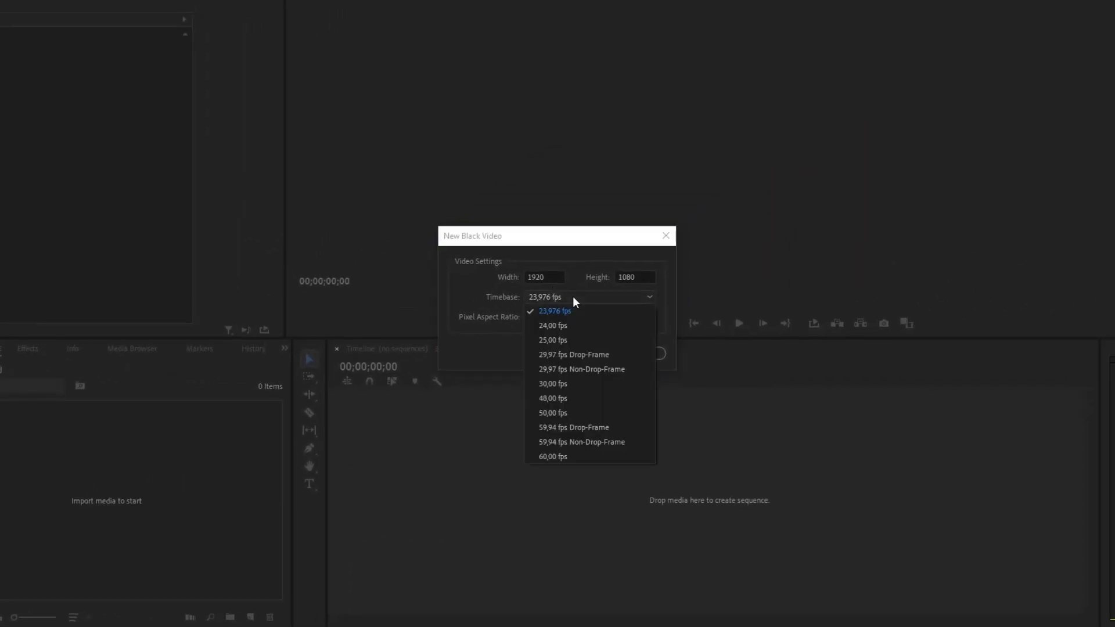
{"action": "left_click", "coordinate": [553, 457]}
{"action": "left_click", "coordinate": [570, 317]}
{"action": "left_click", "coordinate": [569, 331]}
{"action": "left_click", "coordinate": [580, 353]}
Step: Create a sequence from the black video and replace its clip with an After Effects composition
{"action": "left_click", "coordinate": [145, 459]}
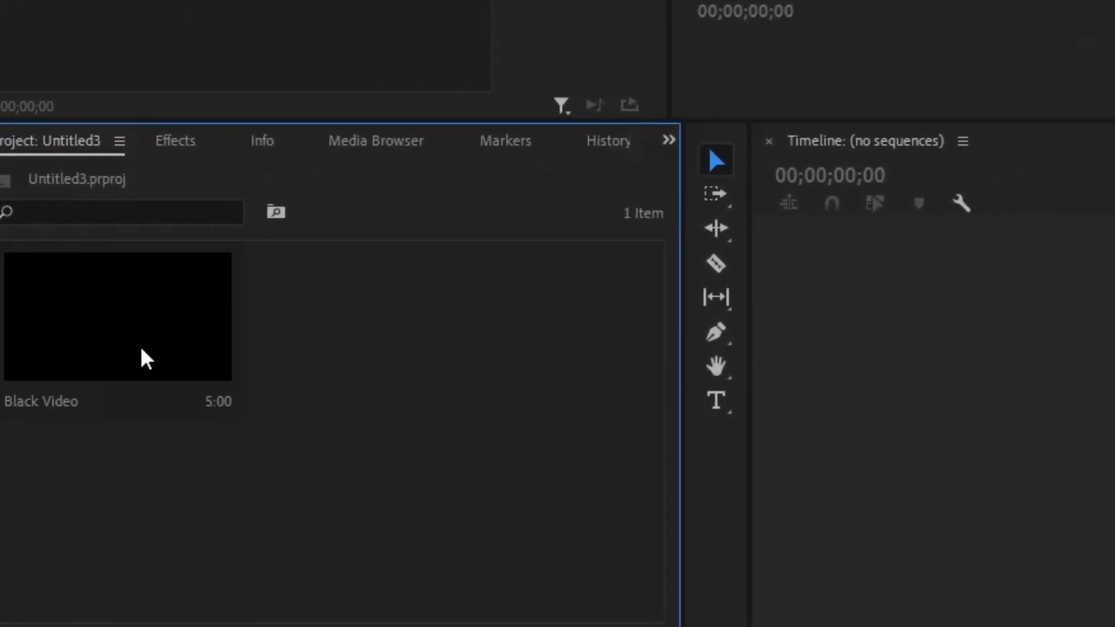
{"action": "left_click_drag", "start_coordinate": [9, 461], "coordinate": [420, 430]}
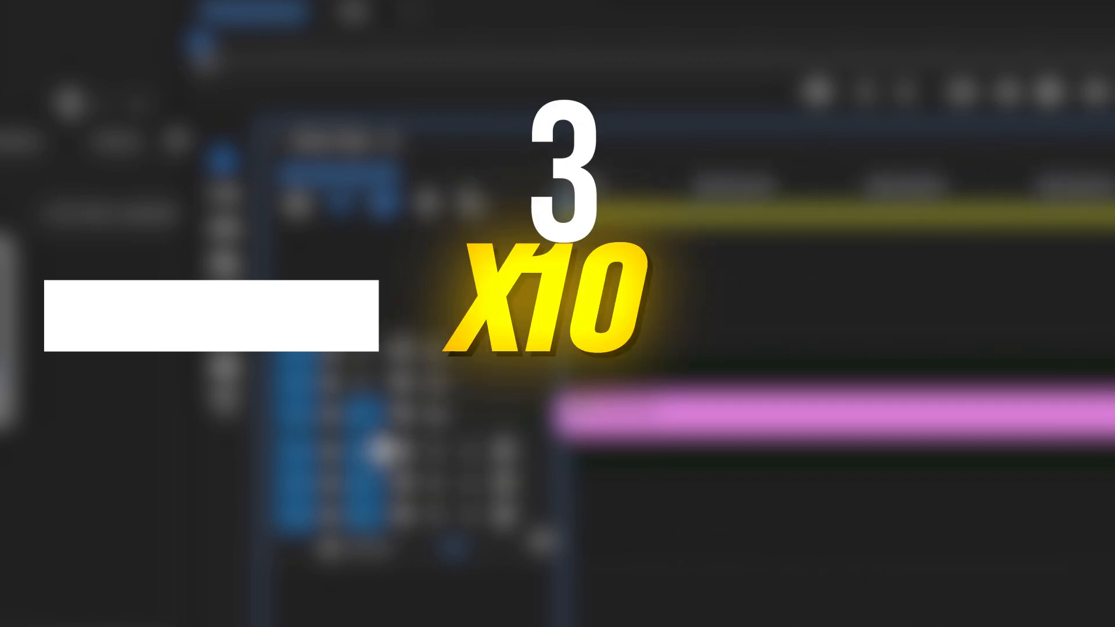
{"action": "left_click_drag", "start_coordinate": [380, 399], "coordinate": [383, 290]}
{"action": "left_click", "coordinate": [811, 392]}
{"action": "right_click", "coordinate": [554, 465]}
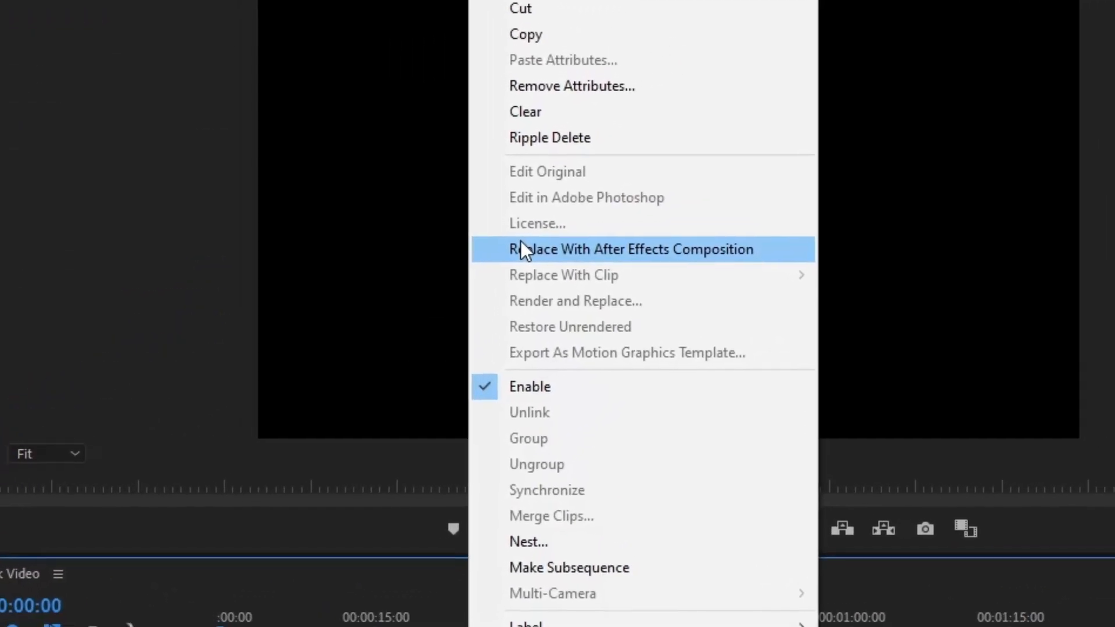
{"action": "left_click", "coordinate": [523, 250]}
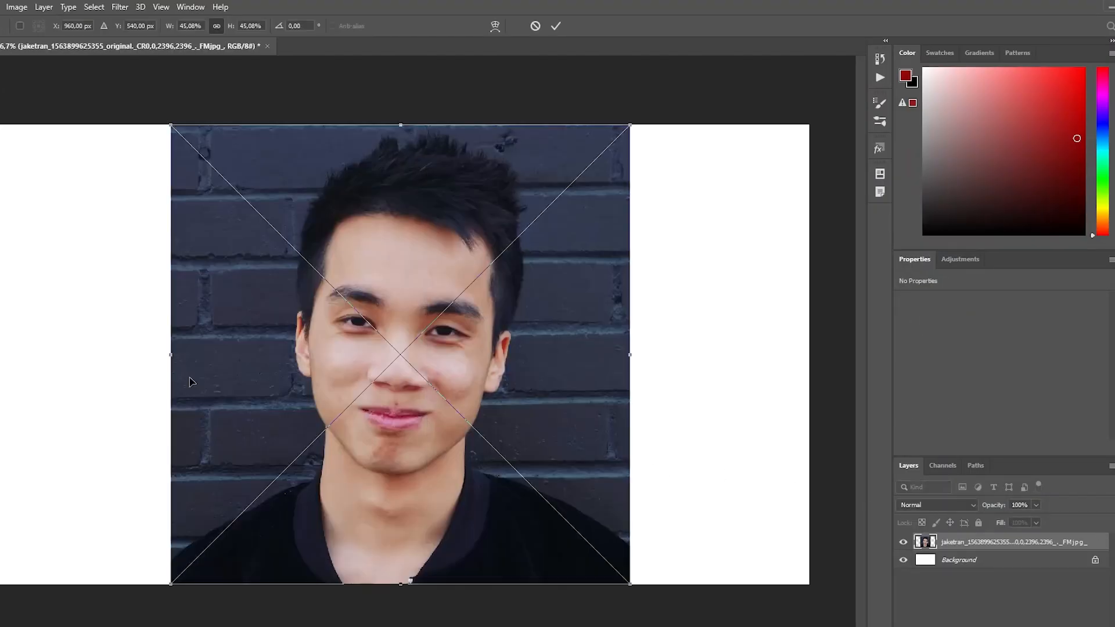
Step: Commit the placed portrait photo in the Photoshop document and delete the white Background layer
{"action": "key", "text": "Return"}
{"action": "left_click", "coordinate": [1022, 561]}
{"action": "key", "text": "Delete"}
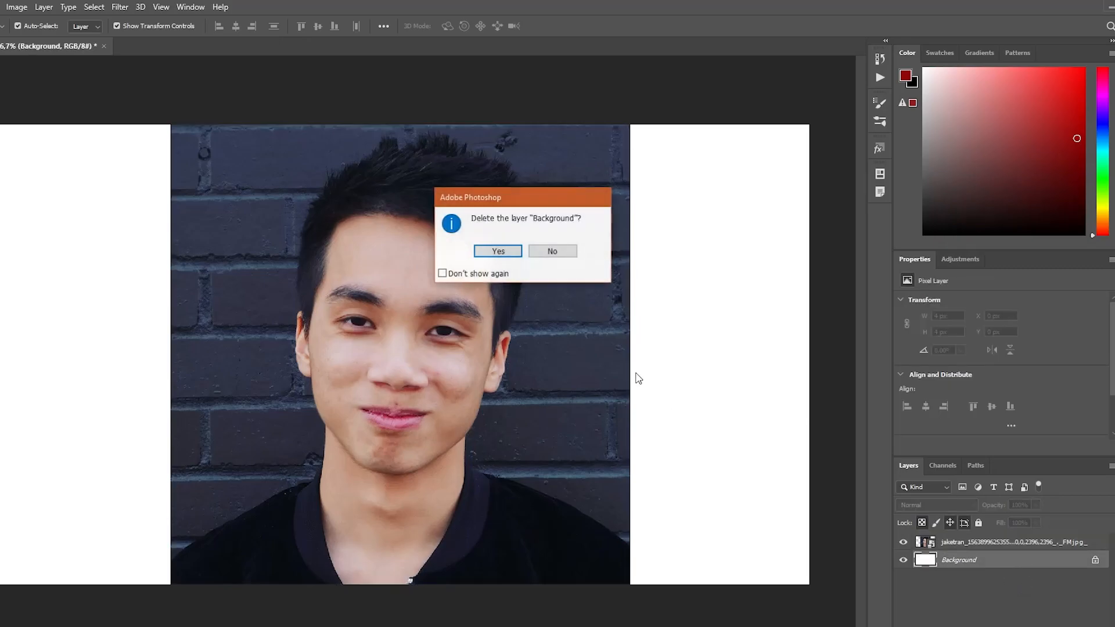
{"action": "left_click", "coordinate": [498, 250]}
Step: Select the man in the portrait, copy him to a new layer and delete the original photo layer
{"action": "left_click", "coordinate": [94, 6]}
{"action": "left_click", "coordinate": [102, 156]}
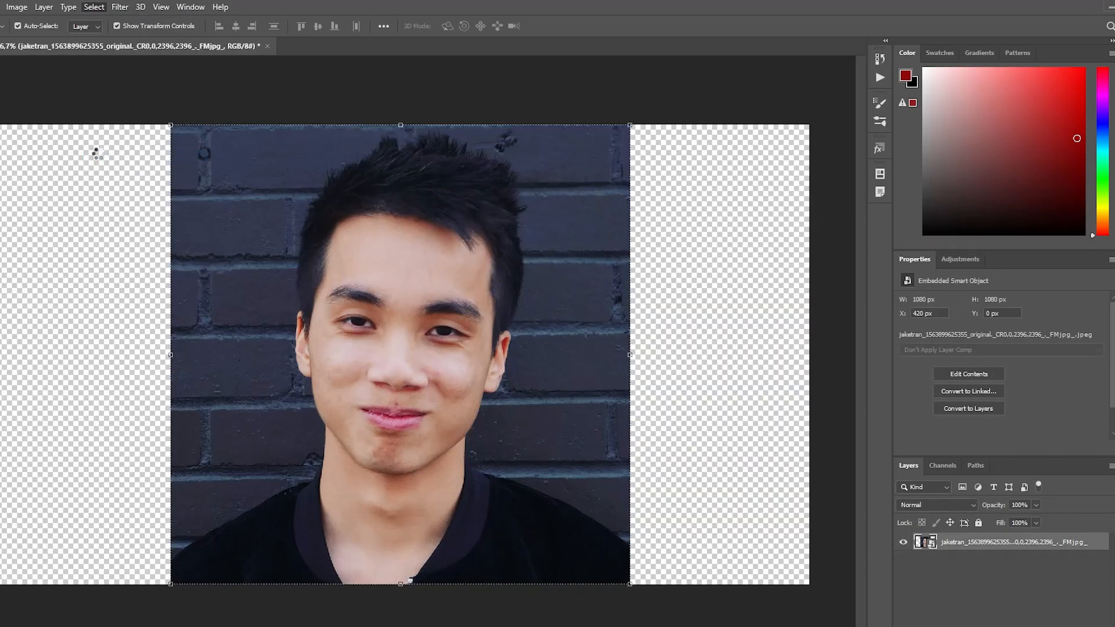
{"action": "key", "text": "ctrl+j"}
{"action": "left_click", "coordinate": [1016, 566]}
{"action": "key", "text": "Delete"}
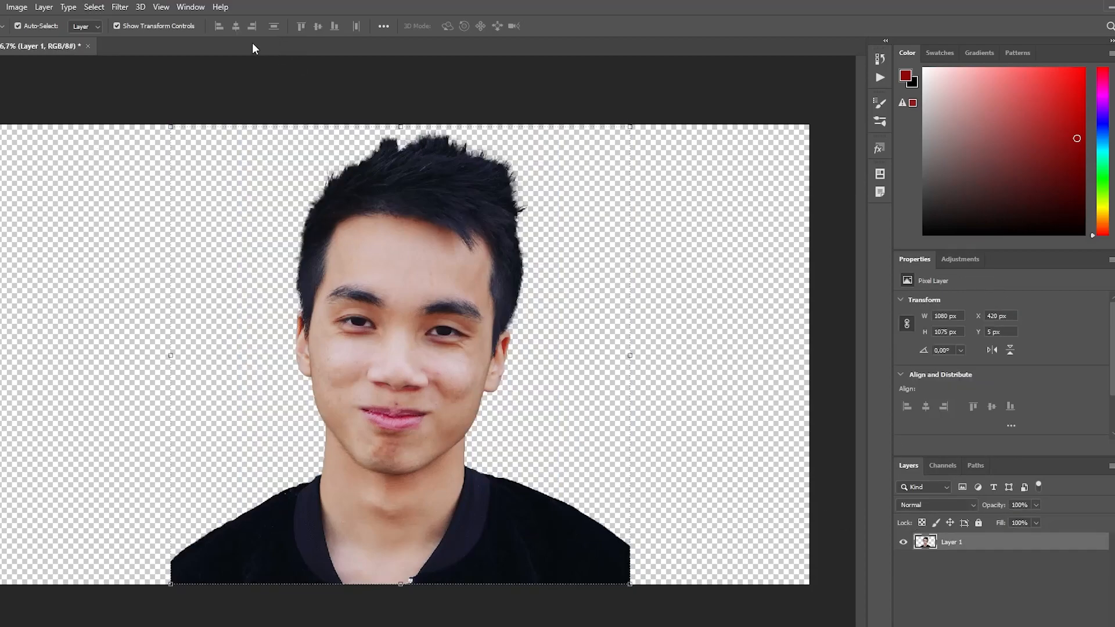
Step: Apply the artistic Cutout filter to the portrait with 4 levels, edge simplicity 4 and edge fidelity 2
{"action": "left_click", "coordinate": [120, 6]}
{"action": "left_click", "coordinate": [129, 59]}
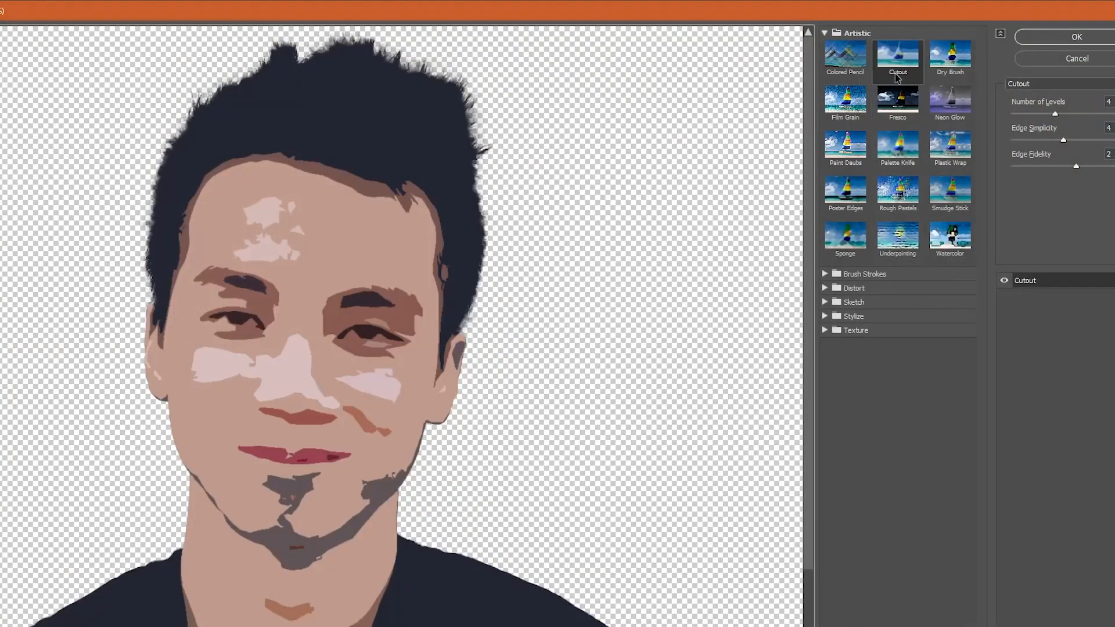
{"action": "left_click", "coordinate": [901, 75]}
{"action": "left_click", "coordinate": [860, 66]}
{"action": "left_click", "coordinate": [891, 63]}
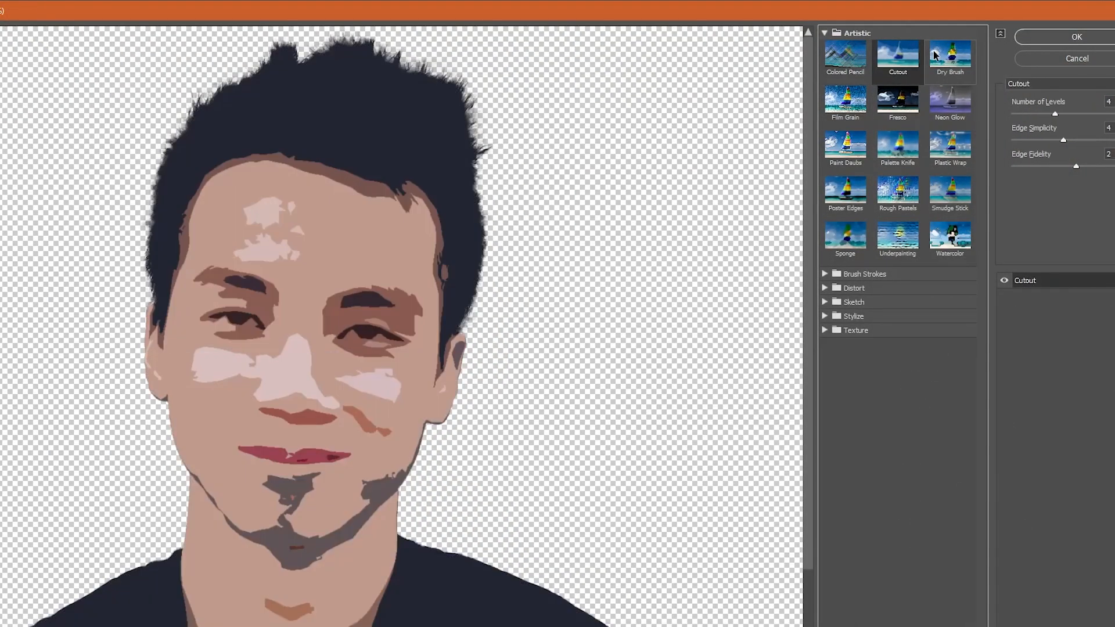
{"action": "left_click", "coordinate": [1080, 38]}
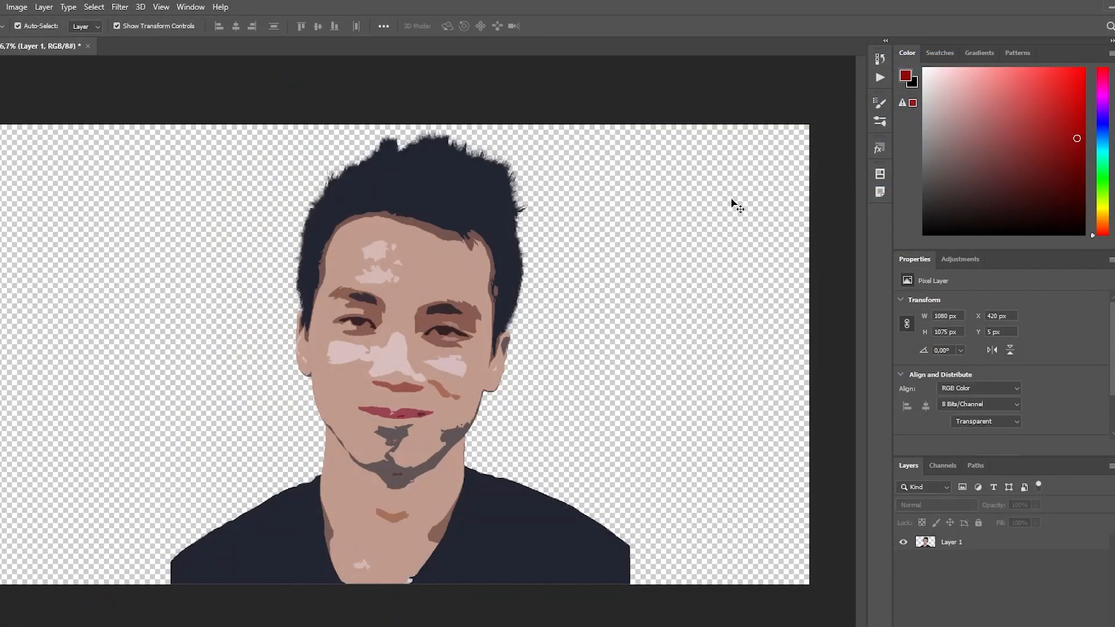
Step: Enlarge the portrait to about 121%, reposition it at about X 933, Y 595 px, and open the export options
{"action": "left_click_drag", "start_coordinate": [630, 356], "coordinate": [726, 356]}
{"action": "left_click_drag", "start_coordinate": [599, 359], "coordinate": [539, 382]}
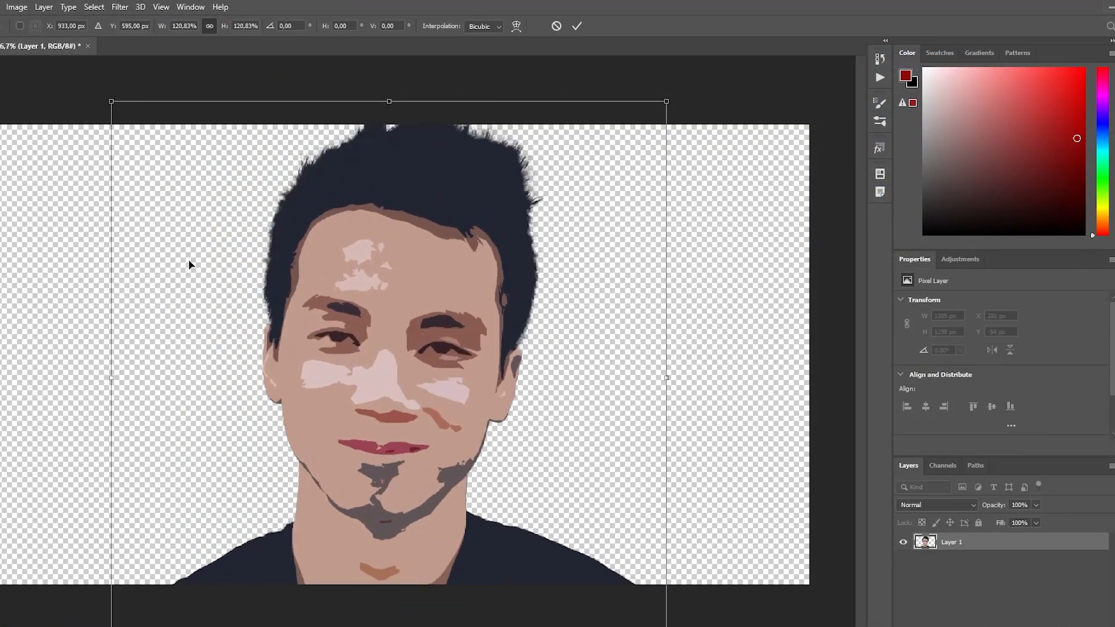
{"action": "left_click", "coordinate": [577, 26]}
{"action": "left_click", "coordinate": [0, 7]}
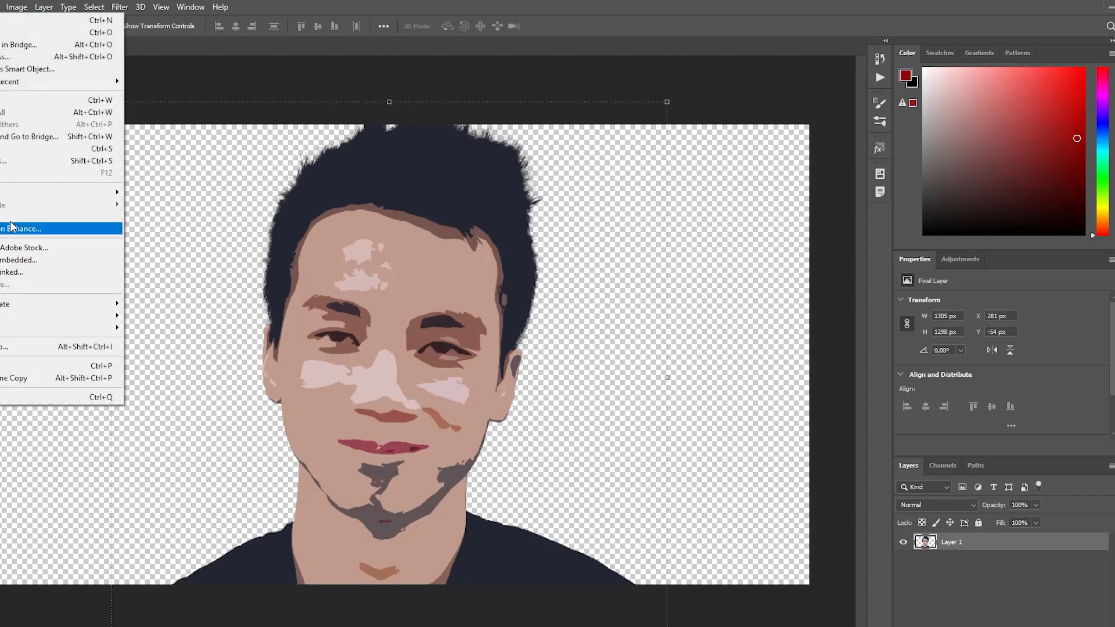
{"action": "mouse_move", "coordinate": [58, 193]}
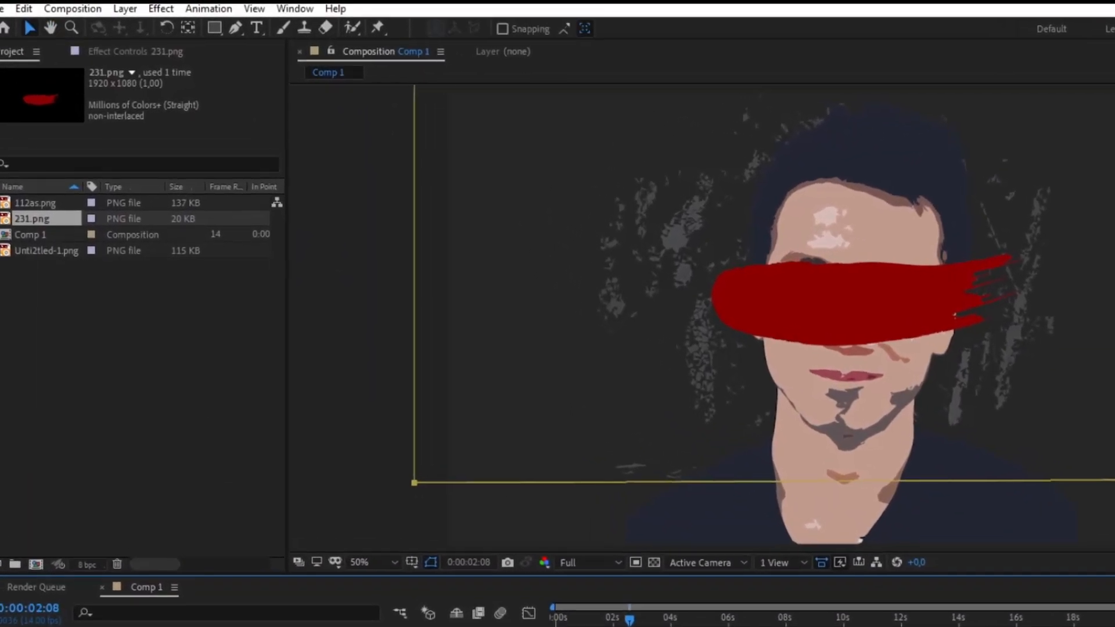
Step: Set the frame rate of Comp 1 to 14 frames per second in the After Effects composition settings
{"action": "left_click", "coordinate": [73, 8]}
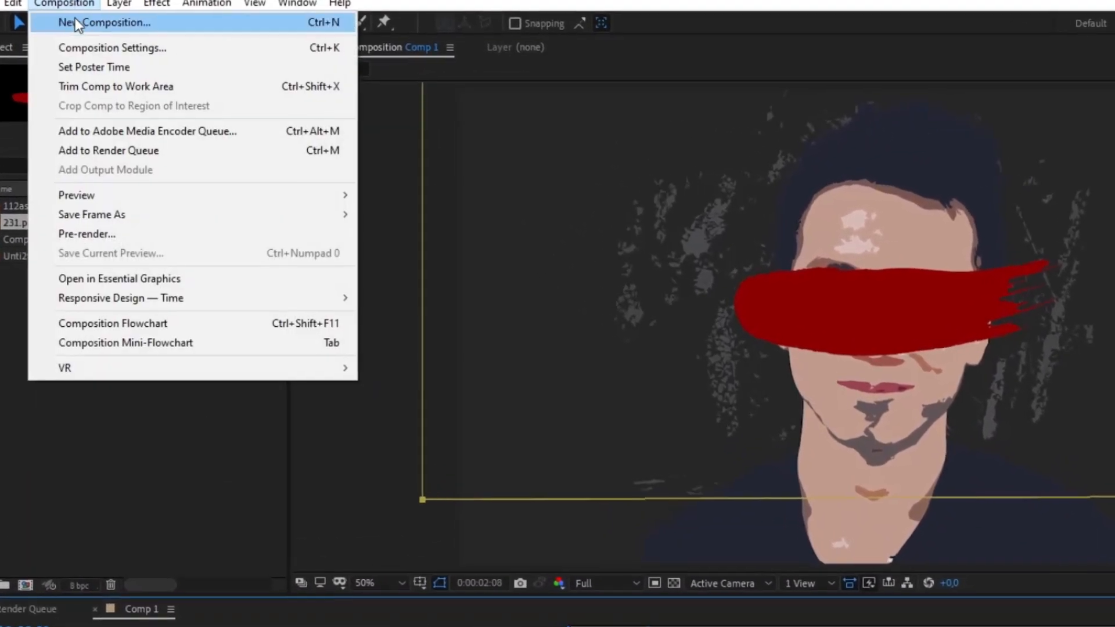
{"action": "left_click", "coordinate": [99, 47]}
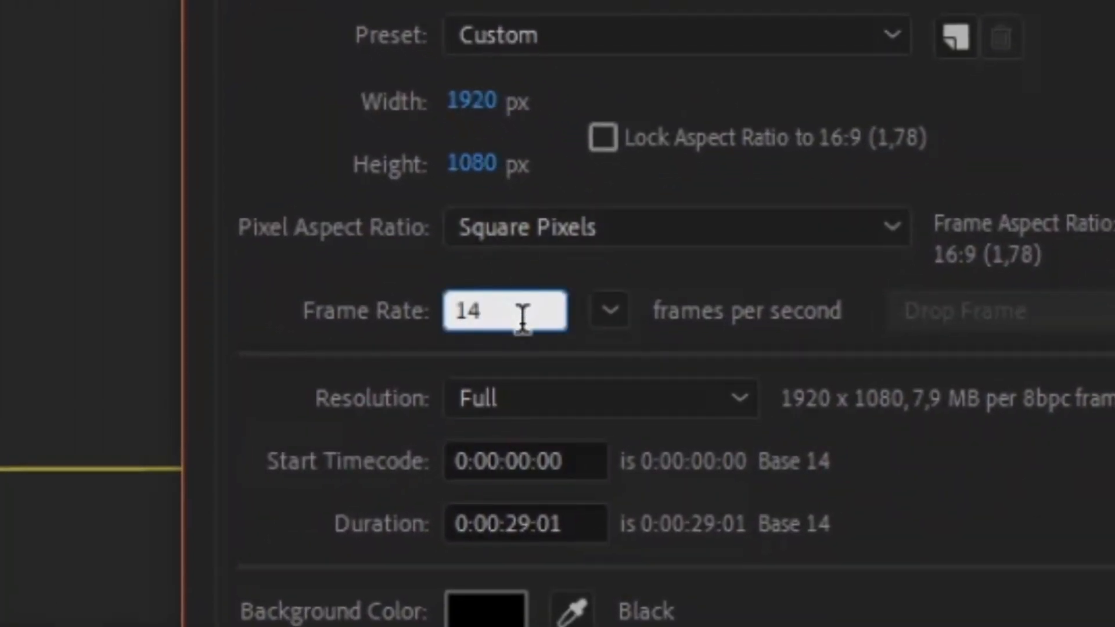
{"action": "left_click", "coordinate": [809, 562]}
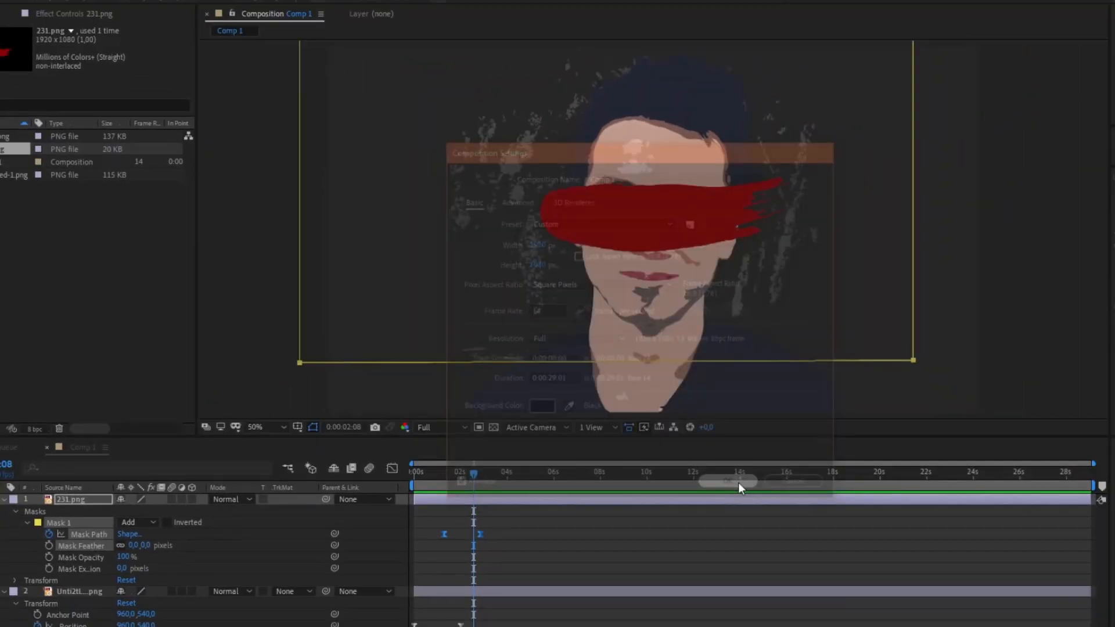
{"action": "left_click", "coordinate": [8, 5]}
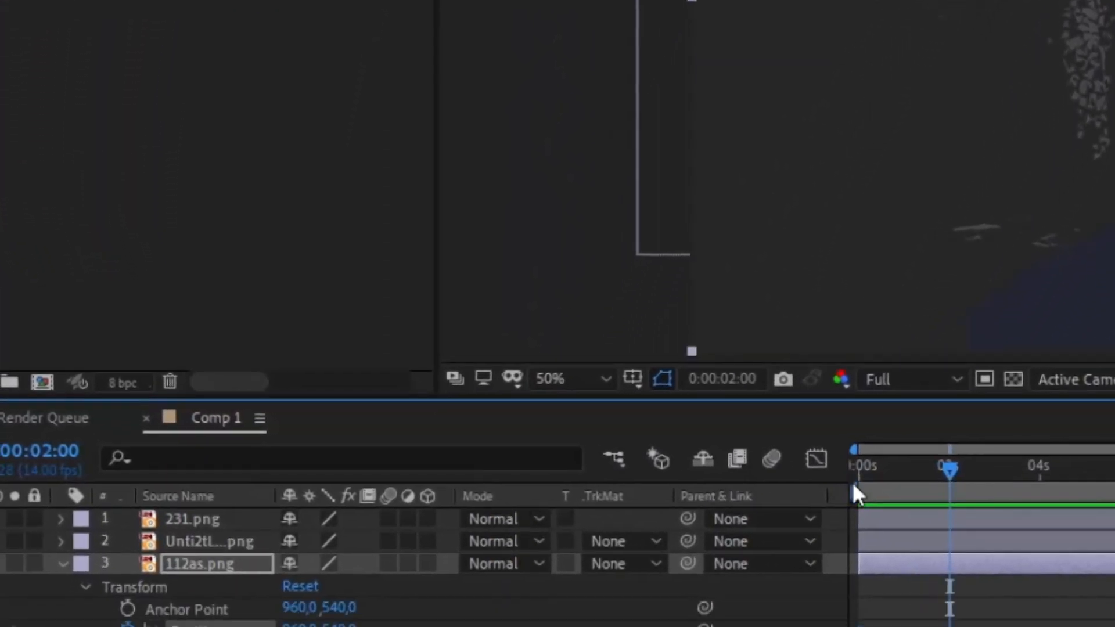
Step: Keyframe Position, Scale, Rotation and Opacity at 2 s on the 112as.png layer and at 0 s and 2 s on the Unti2tled-1.png layer
{"action": "key", "text": "ctrl+v"}
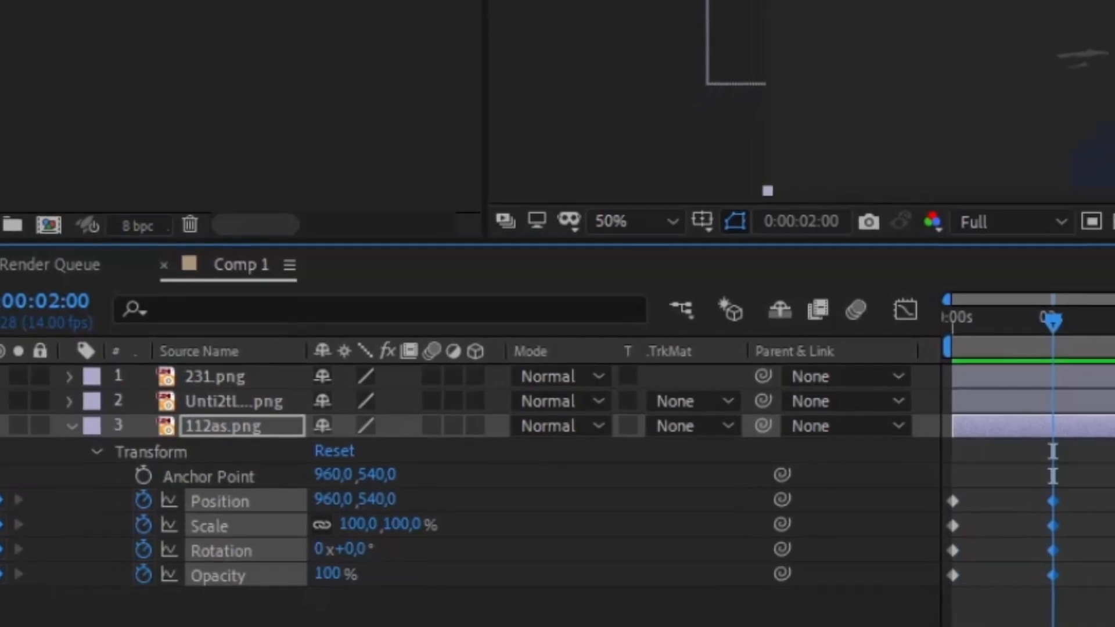
{"action": "left_click", "coordinate": [859, 468]}
{"action": "left_click", "coordinate": [44, 352]}
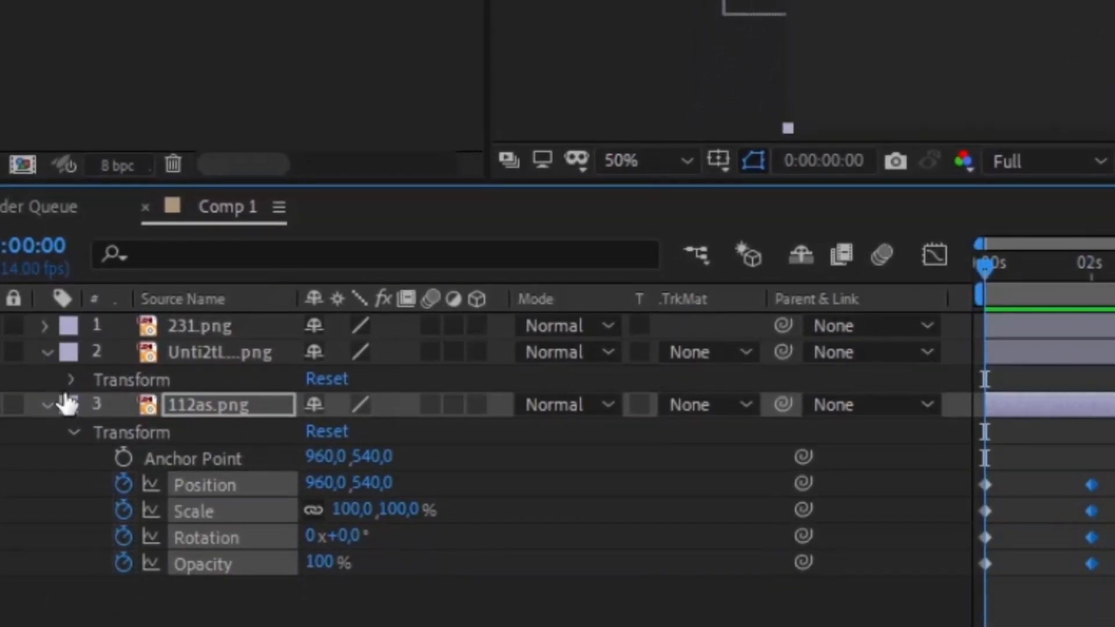
{"action": "left_click", "coordinate": [74, 379]}
{"action": "left_click_drag", "start_coordinate": [123, 511], "coordinate": [123, 432]}
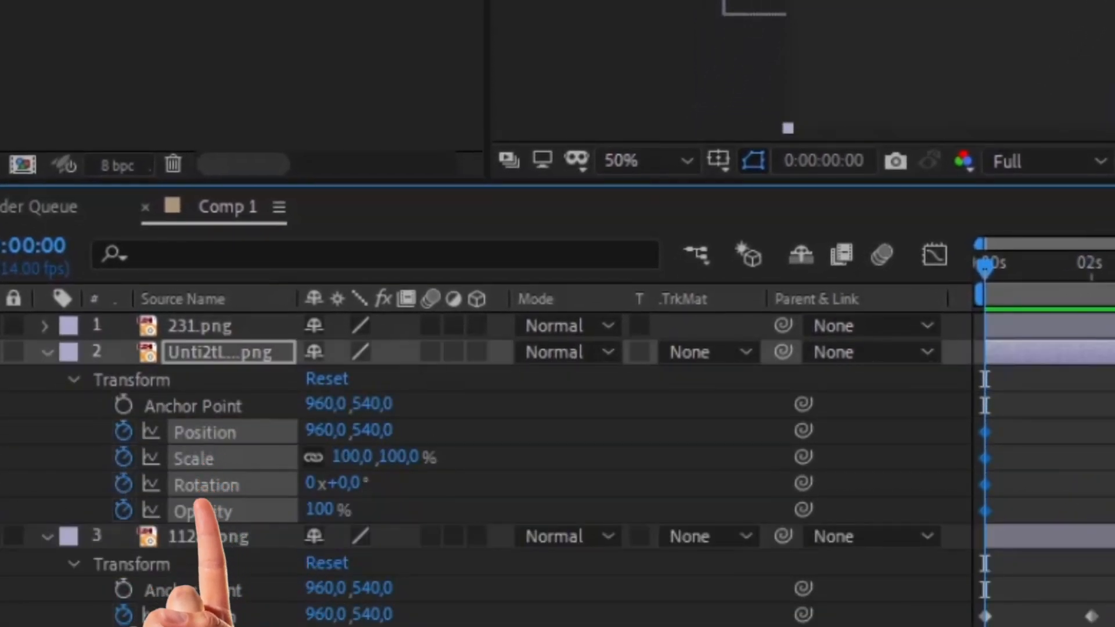
{"action": "left_click", "coordinate": [1091, 280]}
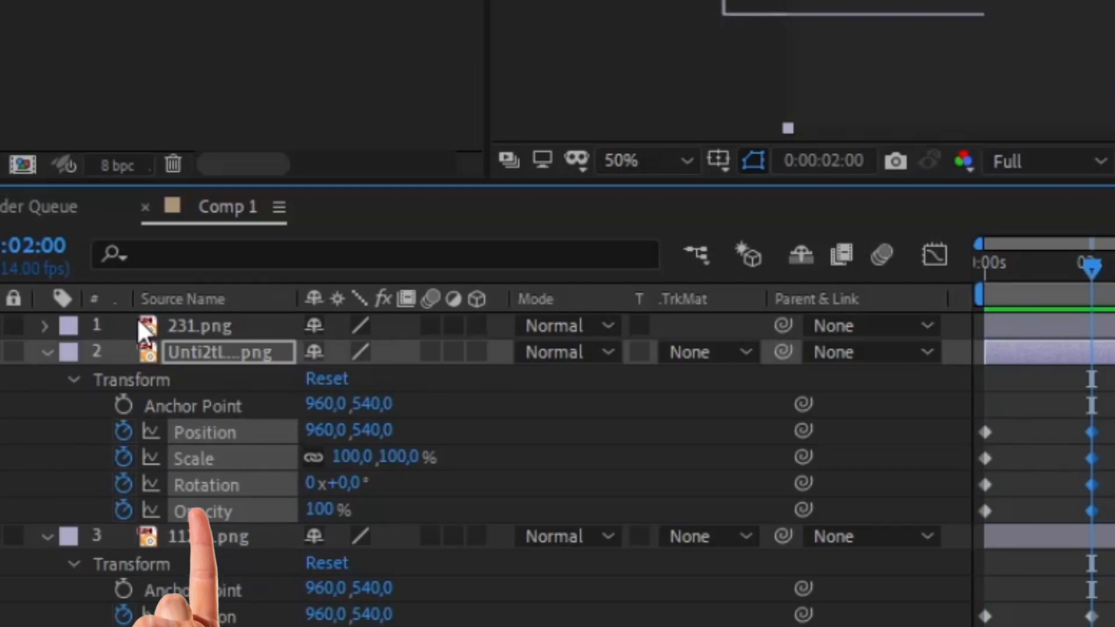
{"action": "left_click", "coordinate": [45, 326]}
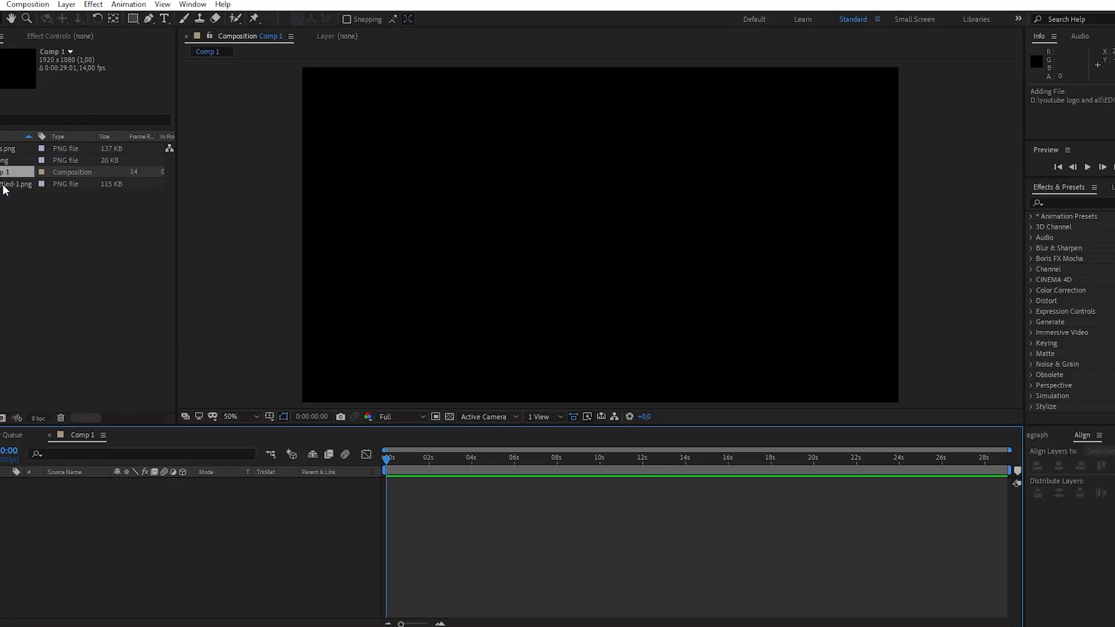
Step: Place 231.png, Unti2tled-1.png and 112as.png as layers in Comp 1, and keyframe Position, Scale, Rotation and Opacity of 112as.png at 0 s
{"action": "left_click_drag", "start_coordinate": [4, 189], "coordinate": [110, 508]}
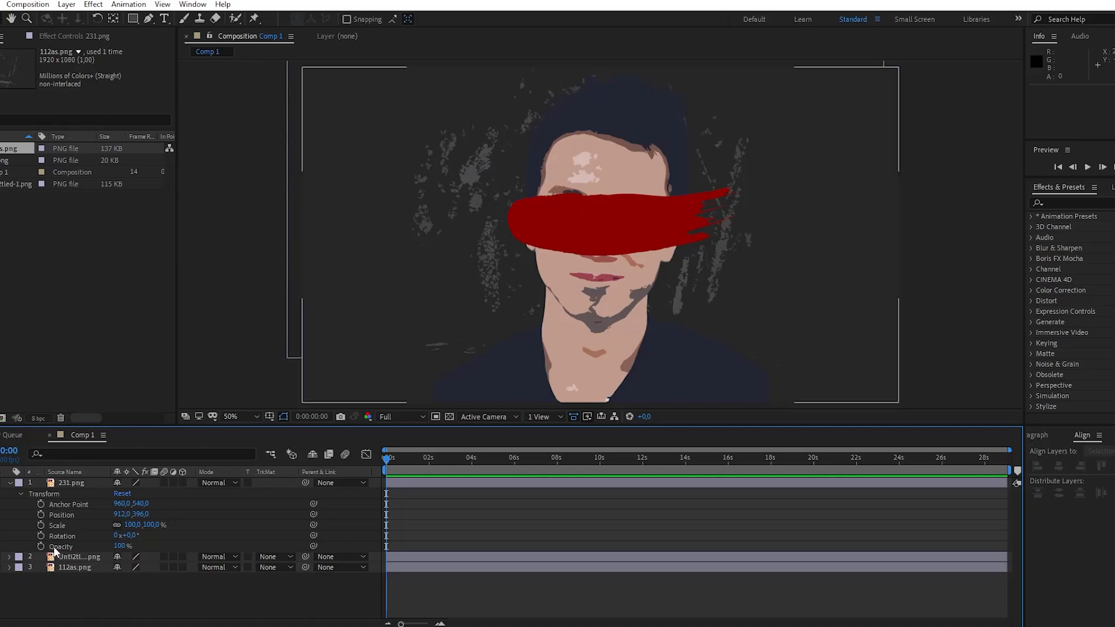
{"action": "left_click", "coordinate": [8, 567]}
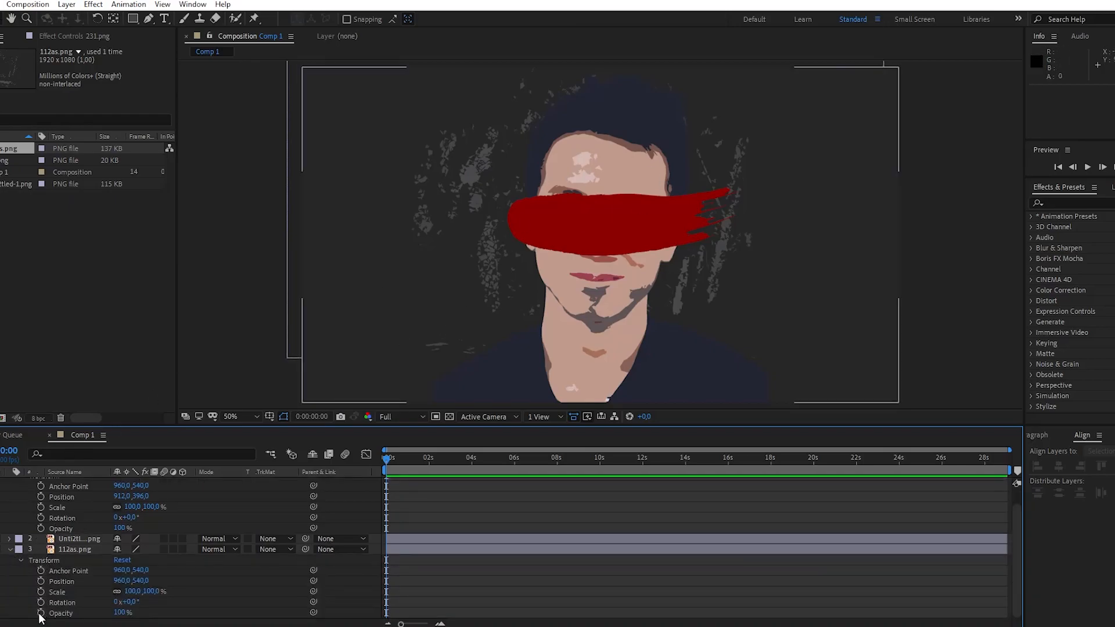
{"action": "left_click_drag", "start_coordinate": [41, 617], "coordinate": [43, 578]}
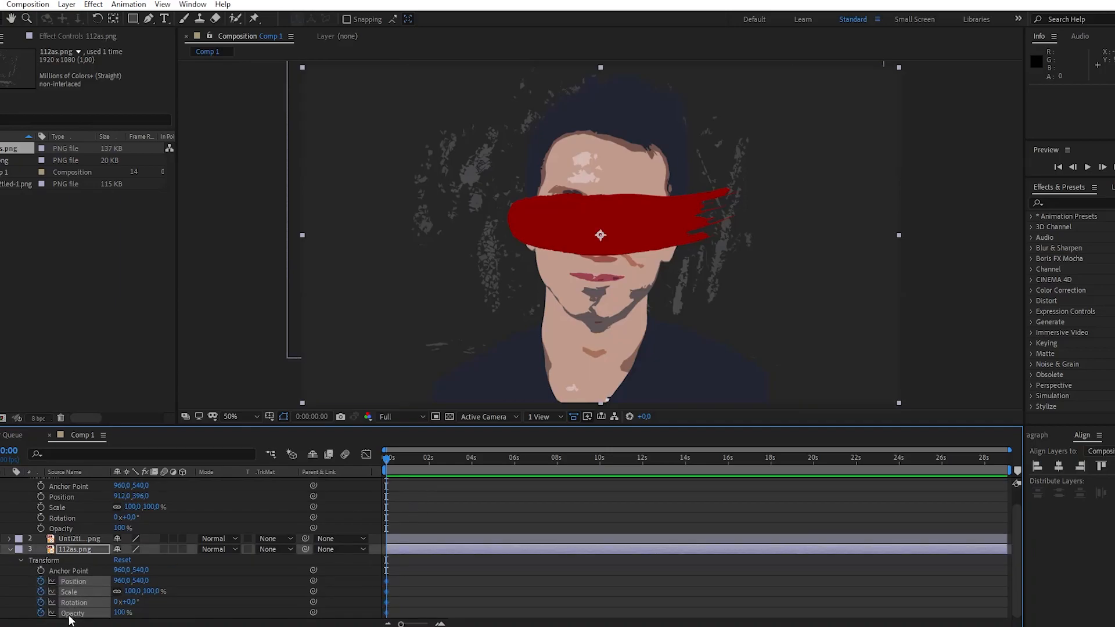
Step: Add Position, Scale, Rotation and Opacity keyframes to the 112as.png layer at 0:00:01:04
{"action": "left_click", "coordinate": [465, 583]}
{"action": "scroll", "coordinate": [340, 440], "scroll_direction": "up", "scroll_amount": 3}
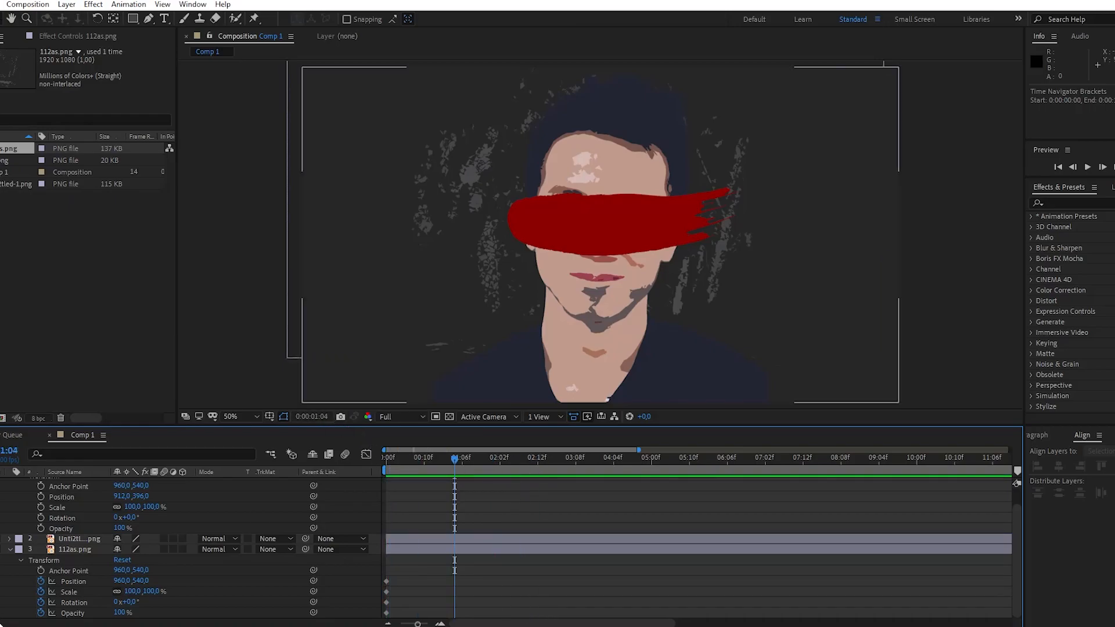
{"action": "left_click_drag", "start_coordinate": [1, 582], "coordinate": [1, 614]}
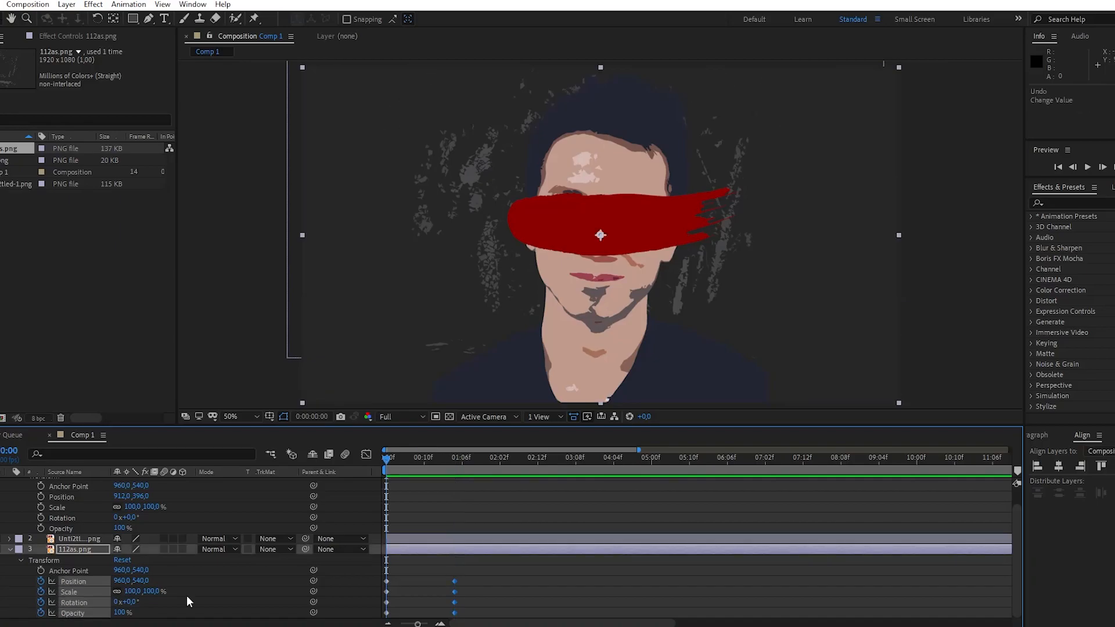
Step: At the start, scale the 112as.png layer to 162% and make it fully transparent, and preview the animation
{"action": "left_click_drag", "start_coordinate": [154, 591], "coordinate": [192, 592]}
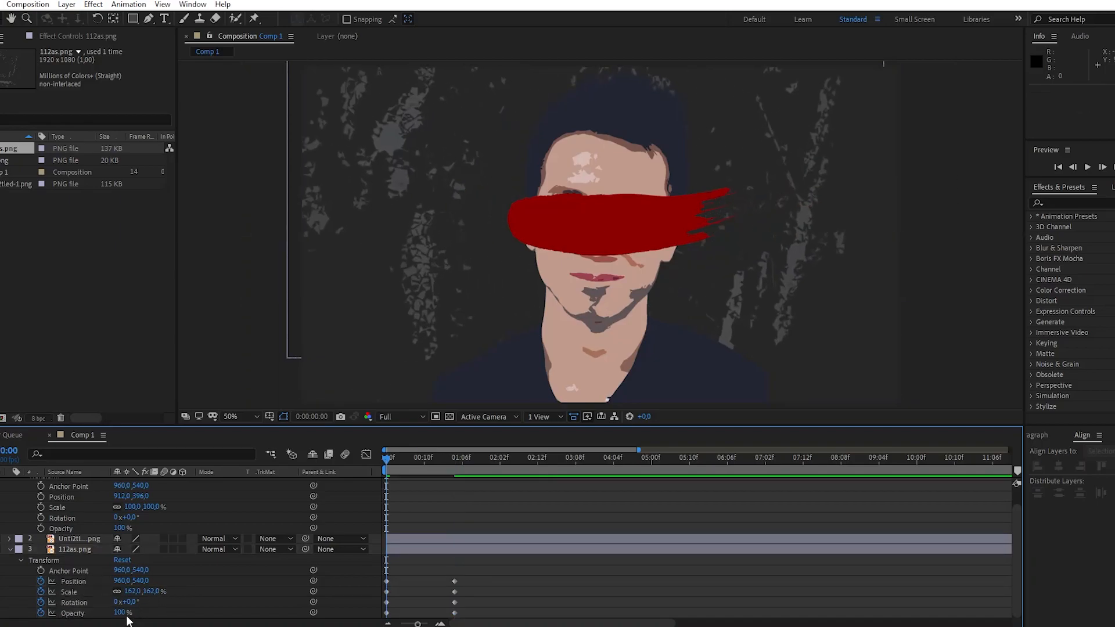
{"action": "left_click_drag", "start_coordinate": [120, 613], "coordinate": [38, 616]}
{"action": "scroll", "coordinate": [366, 493], "scroll_direction": "up", "scroll_amount": 1}
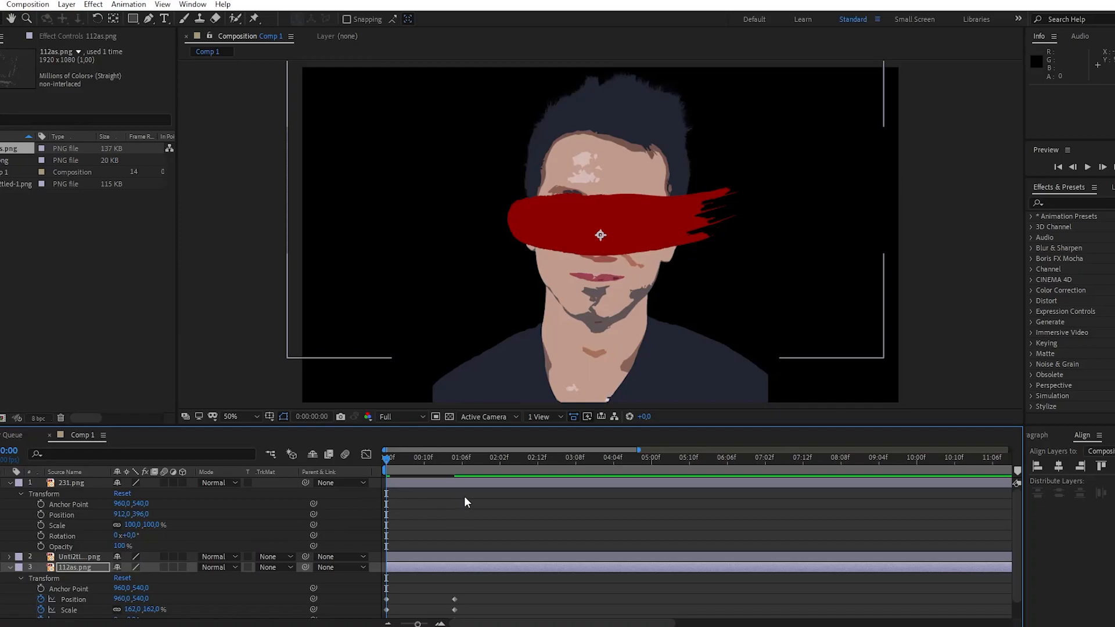
{"action": "key", "text": "space"}
{"action": "key", "text": "space"}
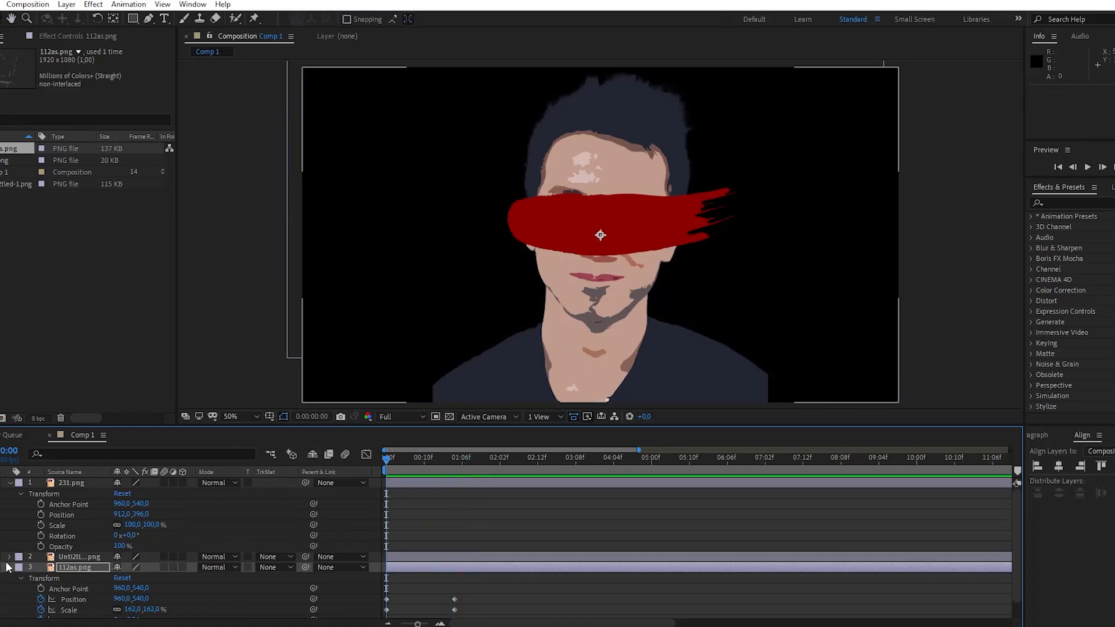
Step: Keyframe Anchor Point, Position, Scale, Rotation and Opacity of the Unti2tled-1.png layer at 0 s and 0:00:01:04
{"action": "left_click", "coordinate": [9, 556]}
{"action": "scroll", "coordinate": [63, 569], "scroll_direction": "down", "scroll_amount": 3}
{"action": "left_click_drag", "start_coordinate": [42, 591], "coordinate": [42, 550]}
{"action": "scroll", "coordinate": [203, 534], "scroll_direction": "down", "scroll_amount": 1}
{"action": "left_click_drag", "start_coordinate": [409, 463], "coordinate": [454, 465]}
{"action": "key", "text": "ctrl+v"}
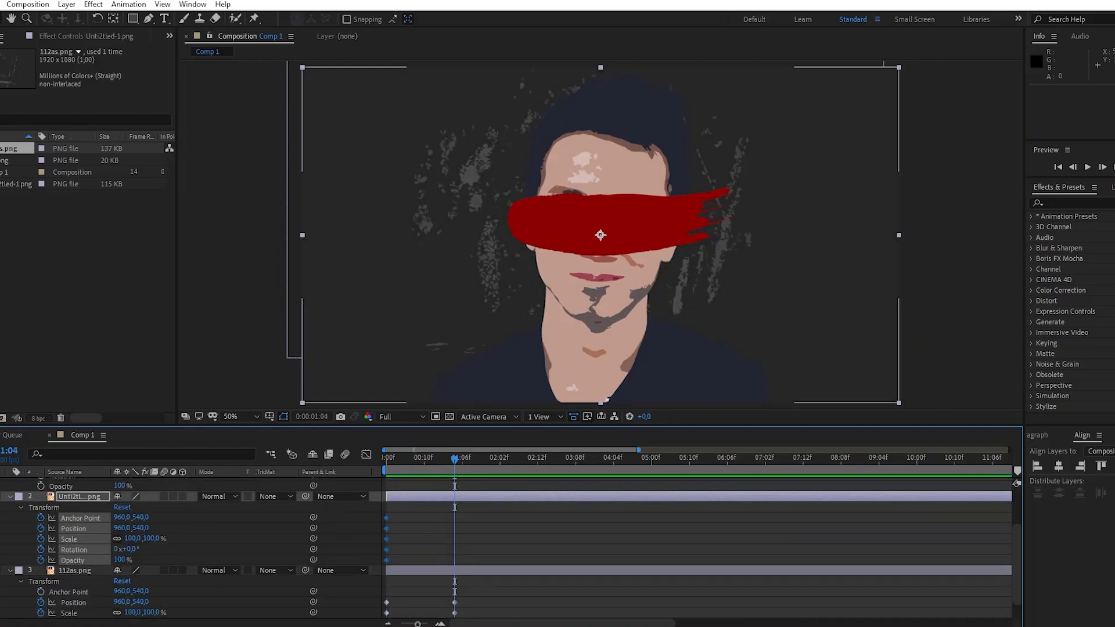
Step: At the start, set the Unti2tled-1.png layer's Position to 960, 2074 and Scale to 154%, and scrub through the movement
{"action": "key", "text": "Home"}
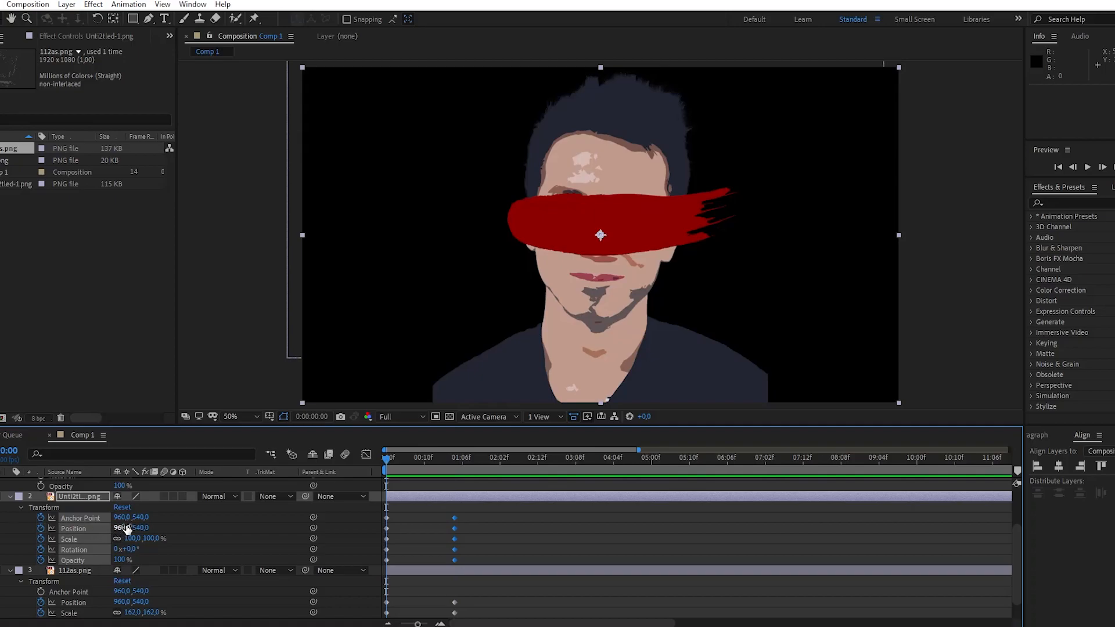
{"action": "left_click_drag", "start_coordinate": [144, 527], "coordinate": [232, 528]}
{"action": "left_click_drag", "start_coordinate": [644, 625], "coordinate": [643, 625]}
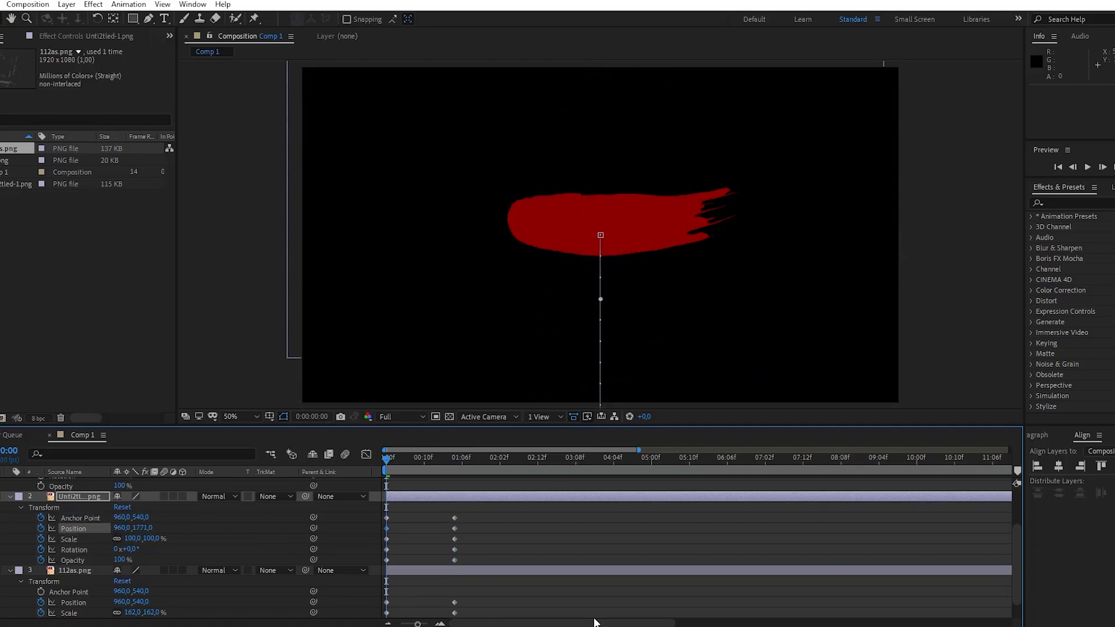
{"action": "left_click_drag", "start_coordinate": [154, 543], "coordinate": [281, 544]}
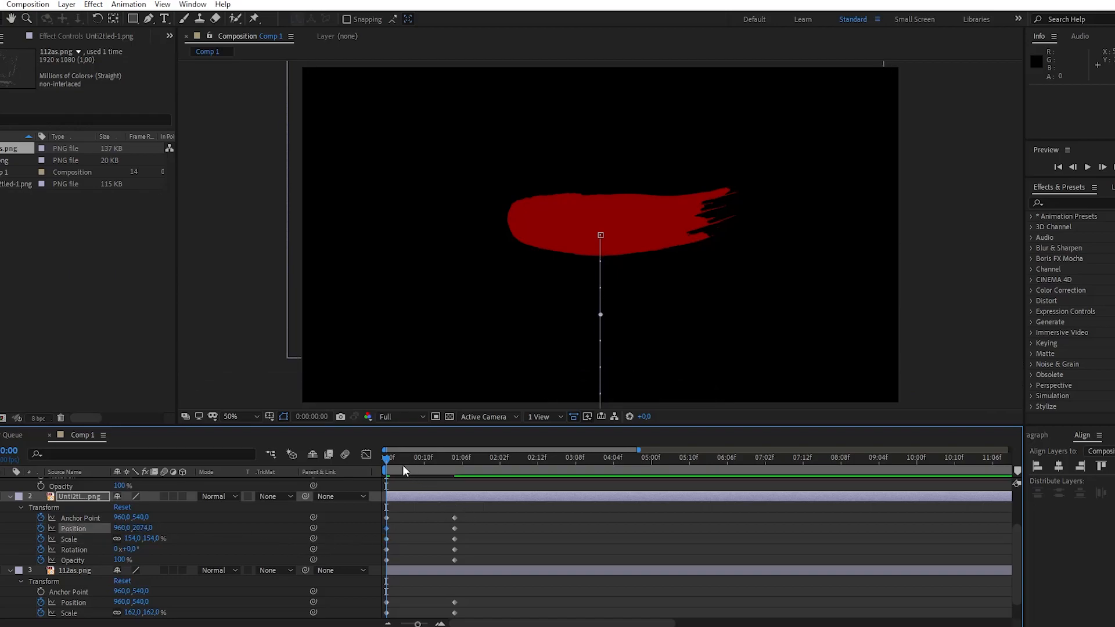
{"action": "mouse_move", "coordinate": [387, 461]}
{"action": "left_mouse_down"}
{"action": "mouse_move", "coordinate": [455, 474]}
{"action": "mouse_move", "coordinate": [360, 460]}
{"action": "mouse_move", "coordinate": [451, 462]}
{"action": "left_mouse_up"}
Step: Add a new mask to the 231.png layer and keyframe its Mask Path at 0:00:01:03 and 0:00:02:00
{"action": "scroll", "coordinate": [427, 534], "scroll_direction": "up", "scroll_amount": 3}
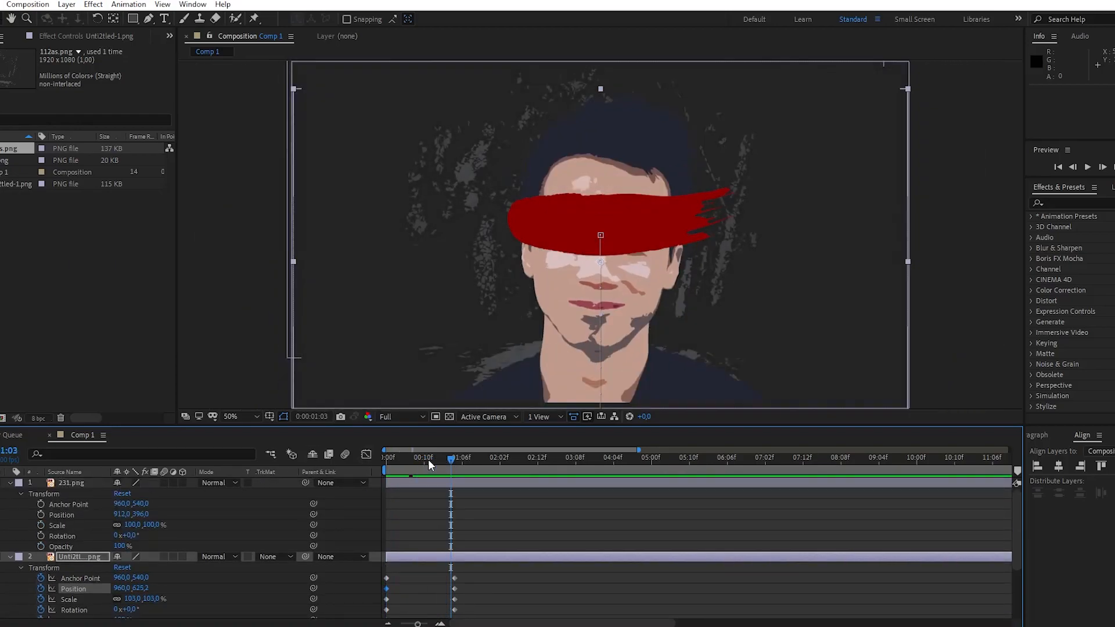
{"action": "right_click", "coordinate": [83, 481]}
{"action": "mouse_move", "coordinate": [113, 125]}
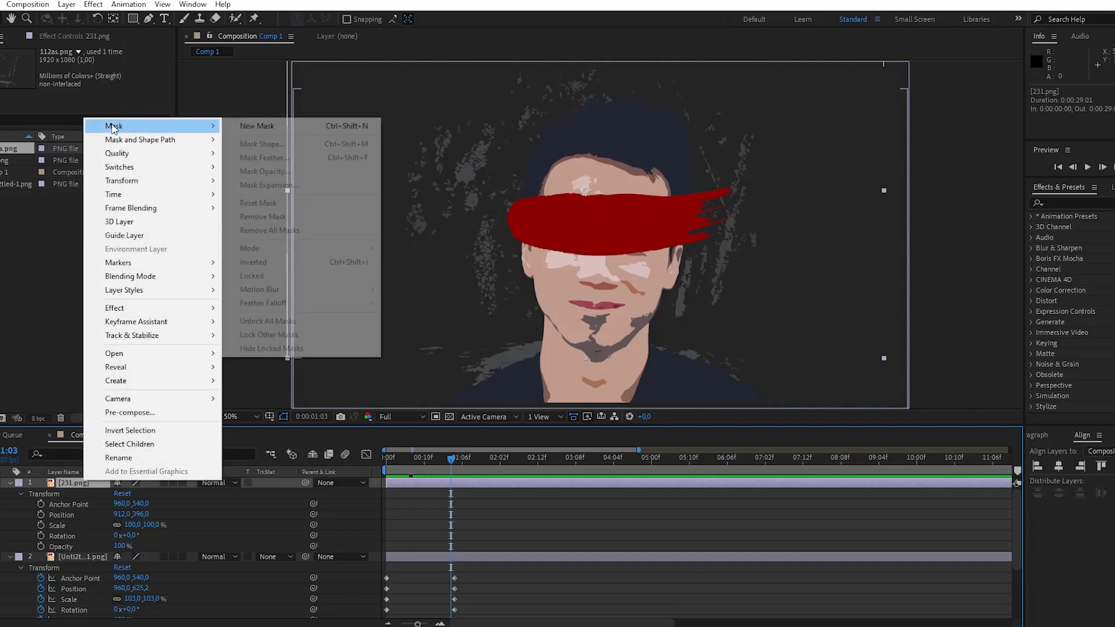
{"action": "left_click", "coordinate": [273, 122]}
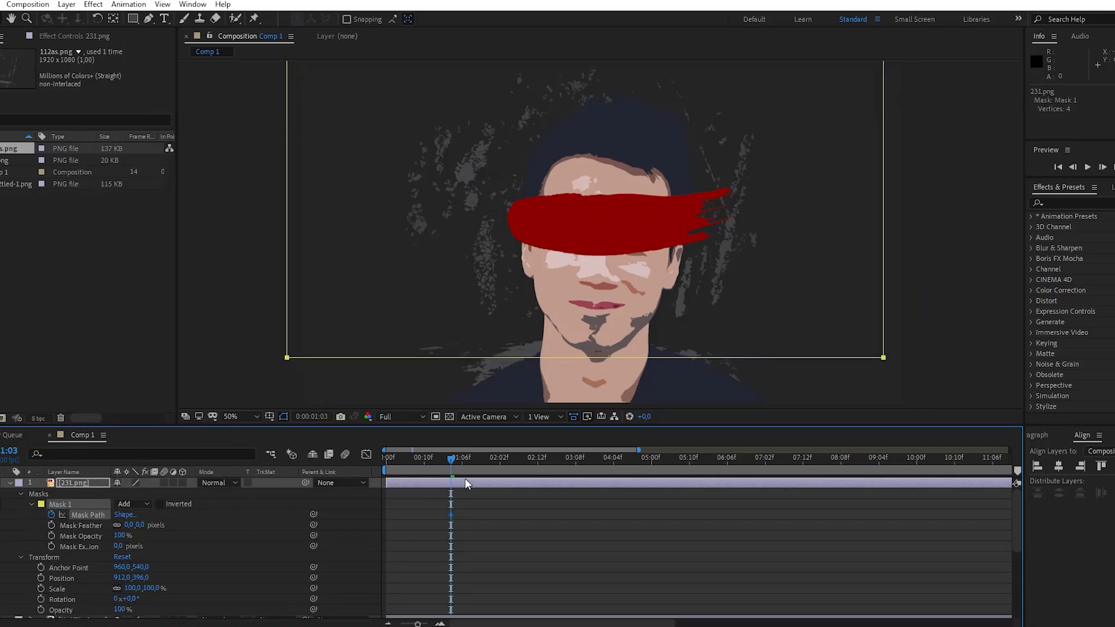
{"action": "left_click", "coordinate": [493, 470]}
{"action": "key", "text": "j"}
{"action": "left_click_drag", "start_coordinate": [453, 464], "coordinate": [497, 469]}
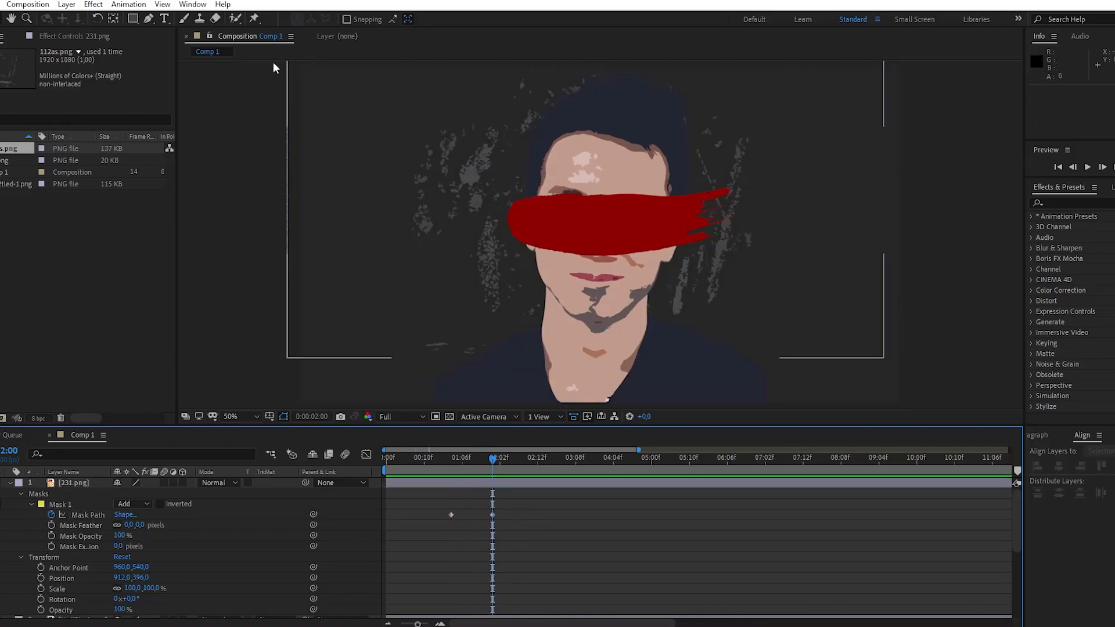
Step: Add a name title over the red brush stroke and set its font size to 91 px and stroke width to 0 px
{"action": "left_click", "coordinate": [164, 18]}
{"action": "key", "text": "period"}
{"action": "left_click_drag", "start_coordinate": [428, 157], "coordinate": [791, 252]}
{"action": "left_click_drag", "start_coordinate": [1049, 239], "coordinate": [928, 257]}
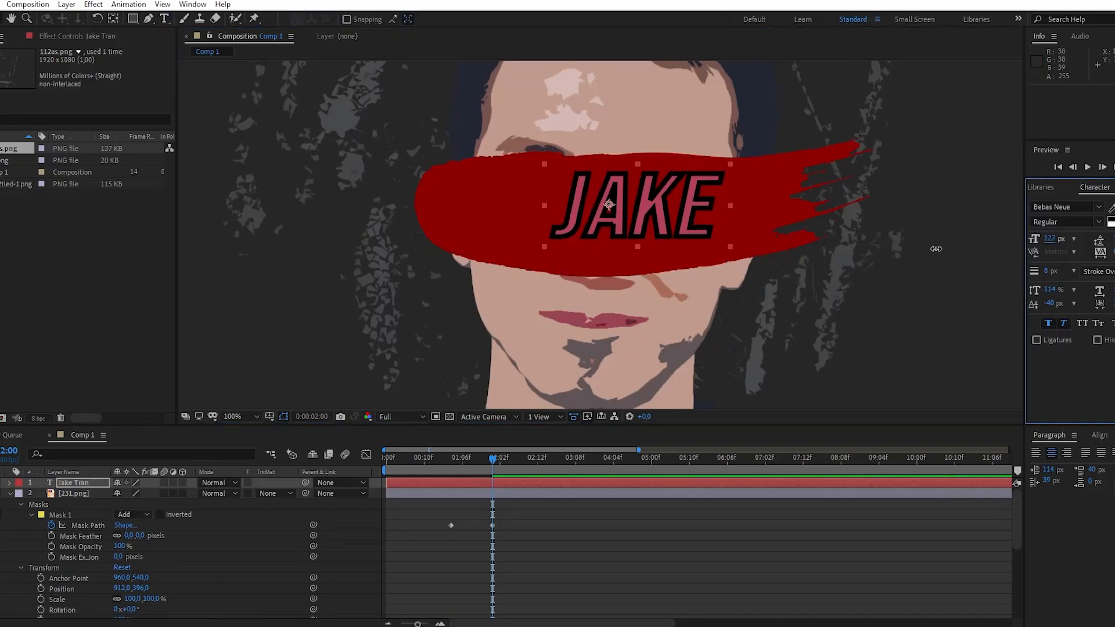
{"action": "left_click_drag", "start_coordinate": [1035, 270], "coordinate": [853, 264]}
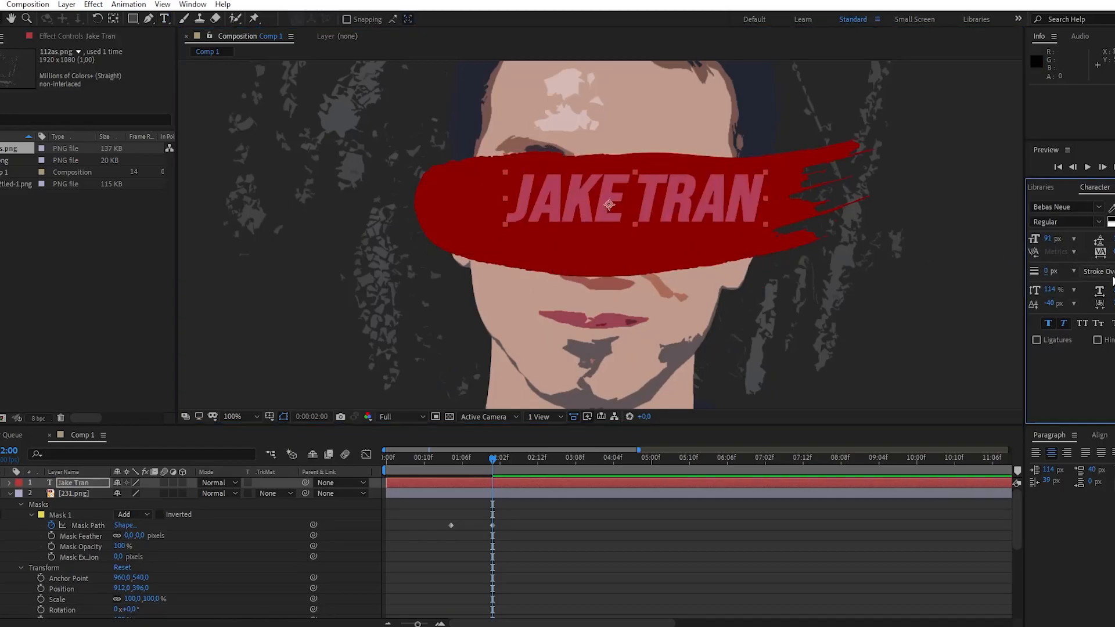
Step: Color the title white (FFFFFF) and set its font to Monotype Corsiva at 85 px
{"action": "left_click", "coordinate": [1111, 221]}
{"action": "left_click", "coordinate": [625, 394]}
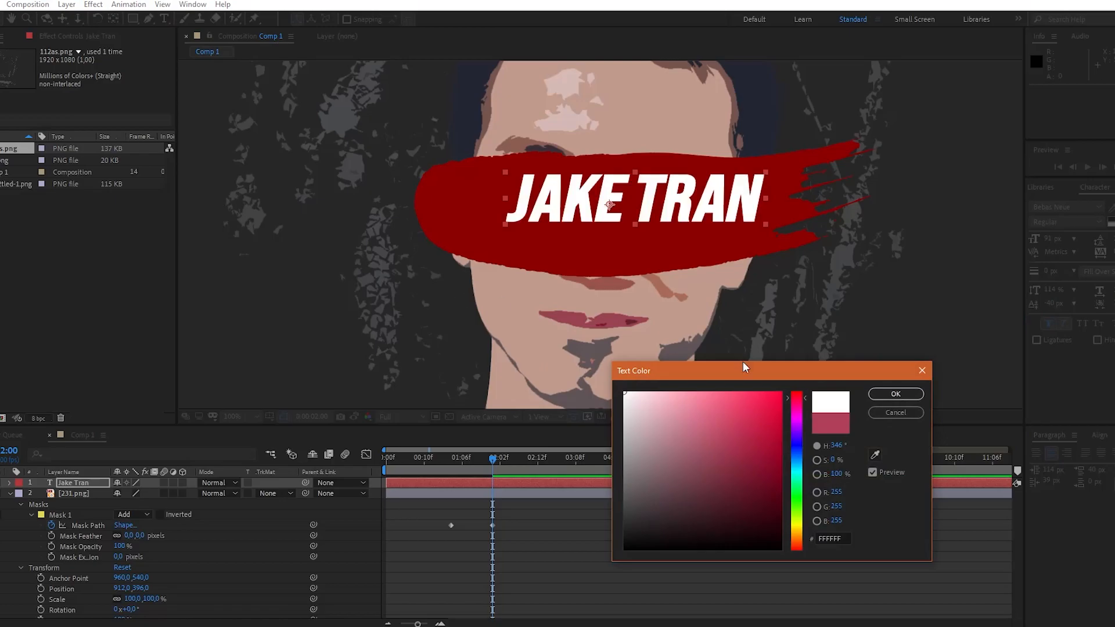
{"action": "left_click", "coordinate": [893, 395]}
{"action": "left_click", "coordinate": [1099, 208]}
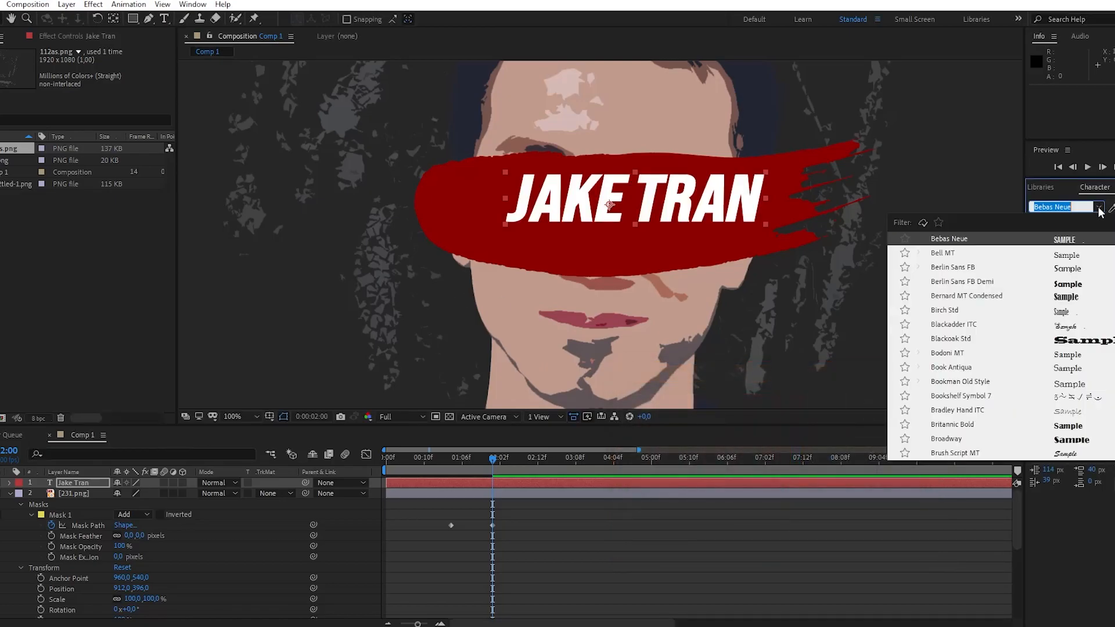
{"action": "left_click", "coordinate": [953, 325]}
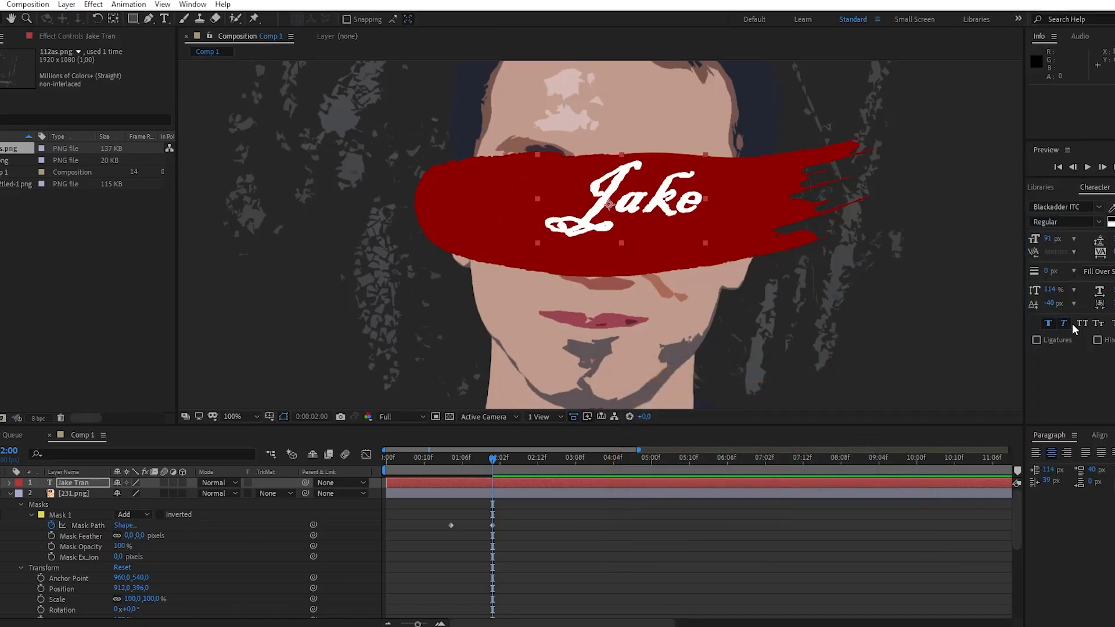
{"action": "left_click", "coordinate": [1100, 208]}
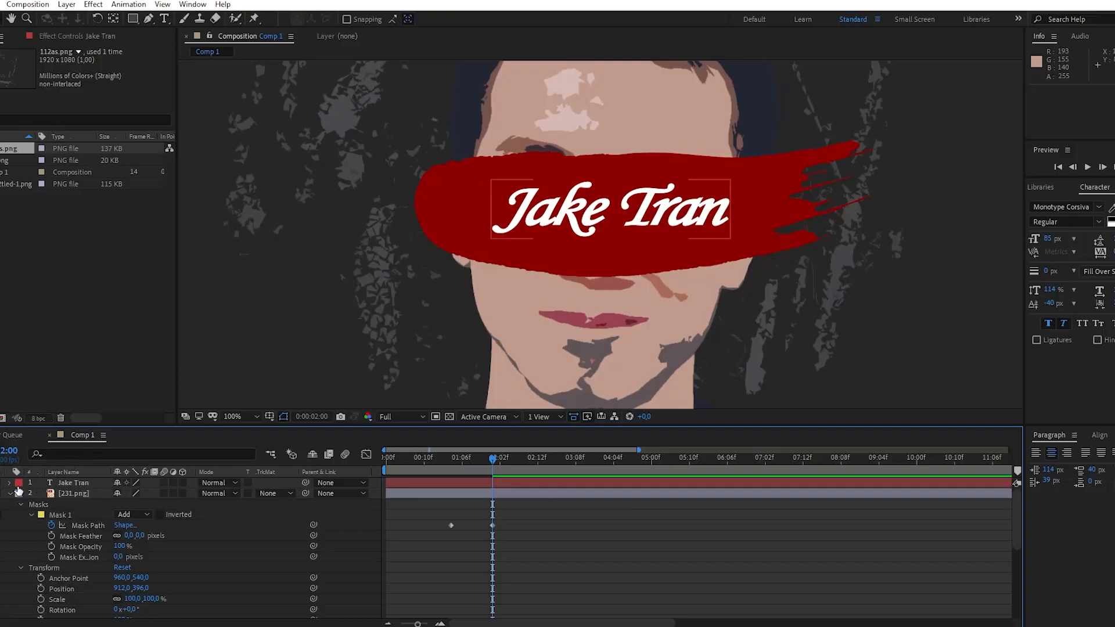
Step: Copy Mask 1 with its Mask Path keyframes from the 231.png layer to the title layer, placing them at 0:00:01:03 and 0:00:02:00
{"action": "left_click", "coordinate": [10, 483]}
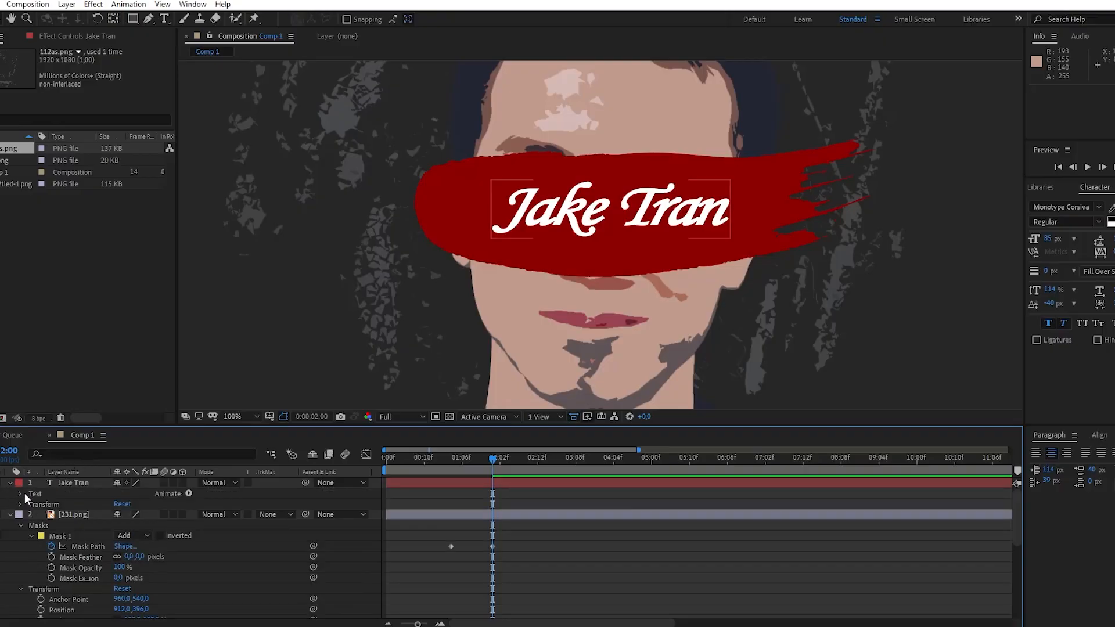
{"action": "left_click", "coordinate": [60, 536]}
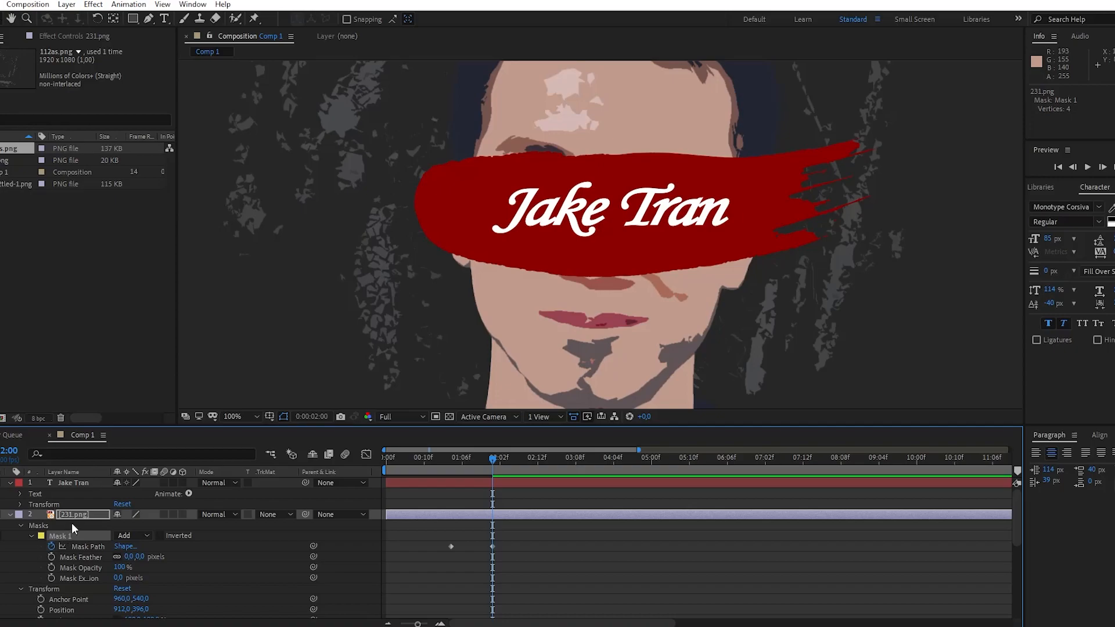
{"action": "left_click", "coordinate": [79, 484]}
{"action": "key", "text": "ctrl+v"}
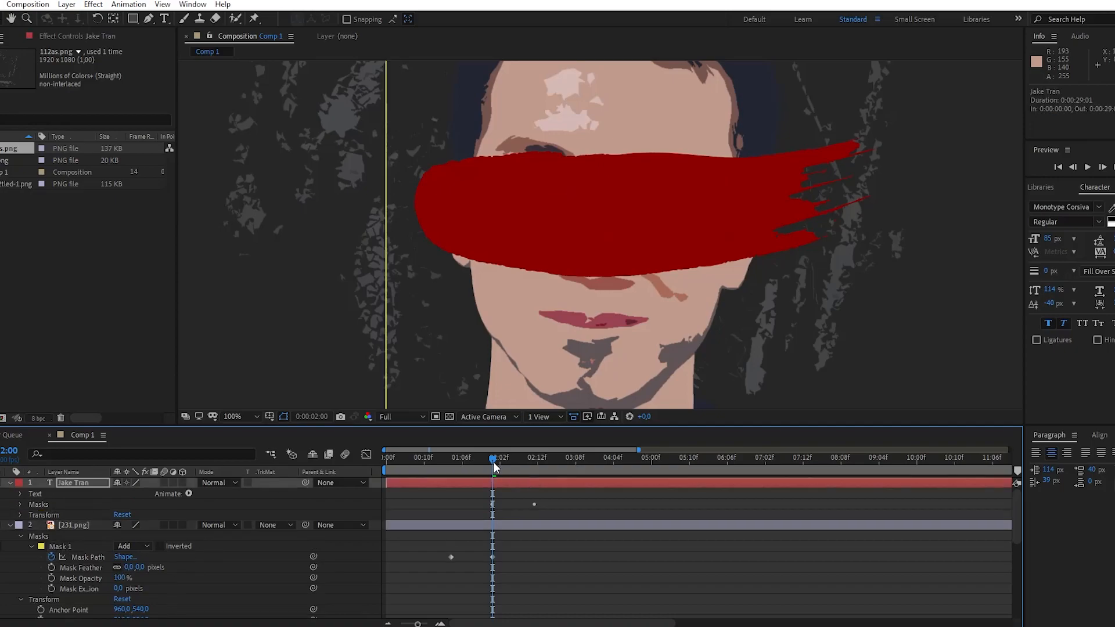
{"action": "left_click_drag", "start_coordinate": [493, 461], "coordinate": [442, 462]}
{"action": "scroll", "coordinate": [611, 219], "scroll_direction": "down", "scroll_amount": 2}
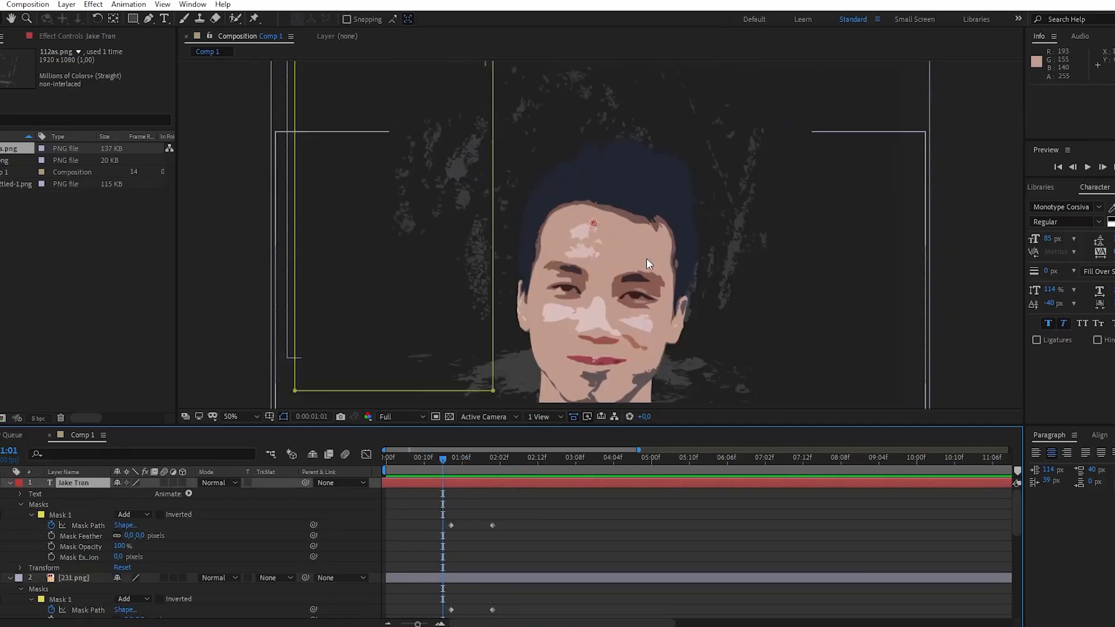
Step: Preview the portrait animation with the masked title and brush stroke
{"action": "key", "text": "space"}
{"action": "scroll", "coordinate": [489, 525], "scroll_direction": "down", "scroll_amount": 8}
{"action": "key", "text": "space"}
Step: Apply Easy Ease to all transform keyframes of the Unti2tled-1.png and 112as.png layers
{"action": "scroll", "coordinate": [422, 586], "scroll_direction": "up", "scroll_amount": 2}
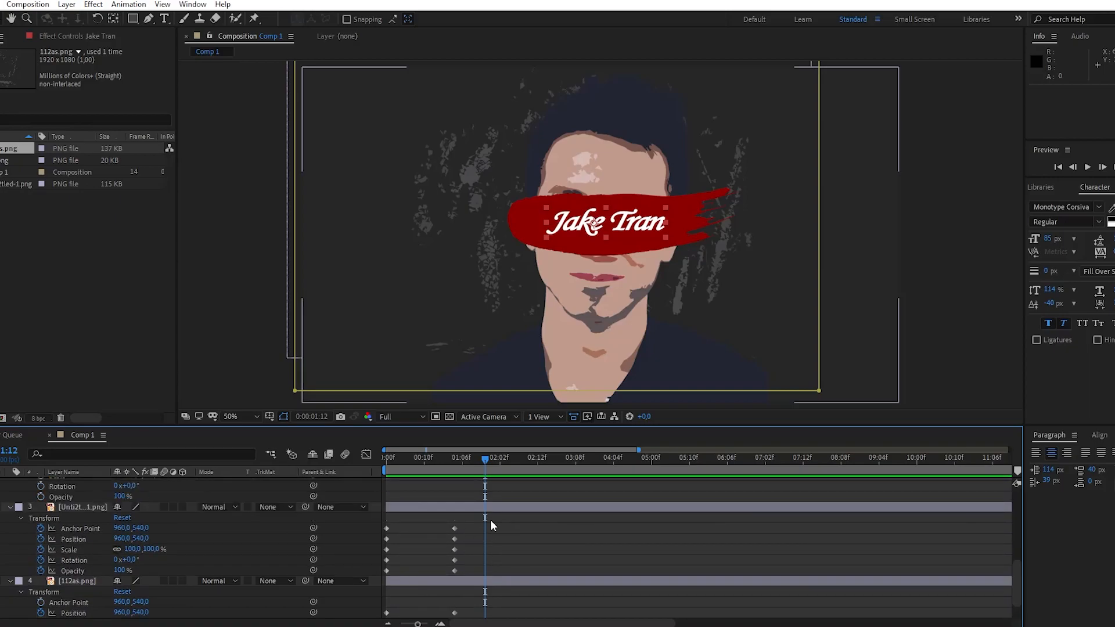
{"action": "left_click_drag", "start_coordinate": [485, 523], "coordinate": [367, 572]}
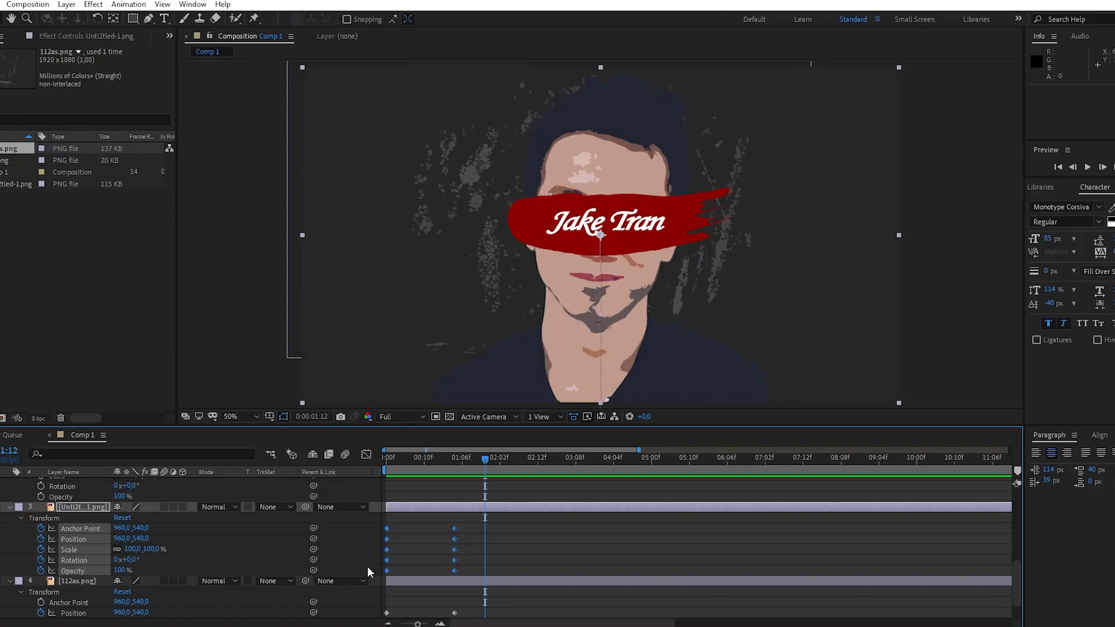
{"action": "key", "text": "F9"}
{"action": "scroll", "coordinate": [367, 567], "scroll_direction": "down", "scroll_amount": 2}
{"action": "left_click", "coordinate": [479, 582]}
{"action": "left_click_drag", "start_coordinate": [501, 574], "coordinate": [359, 621]}
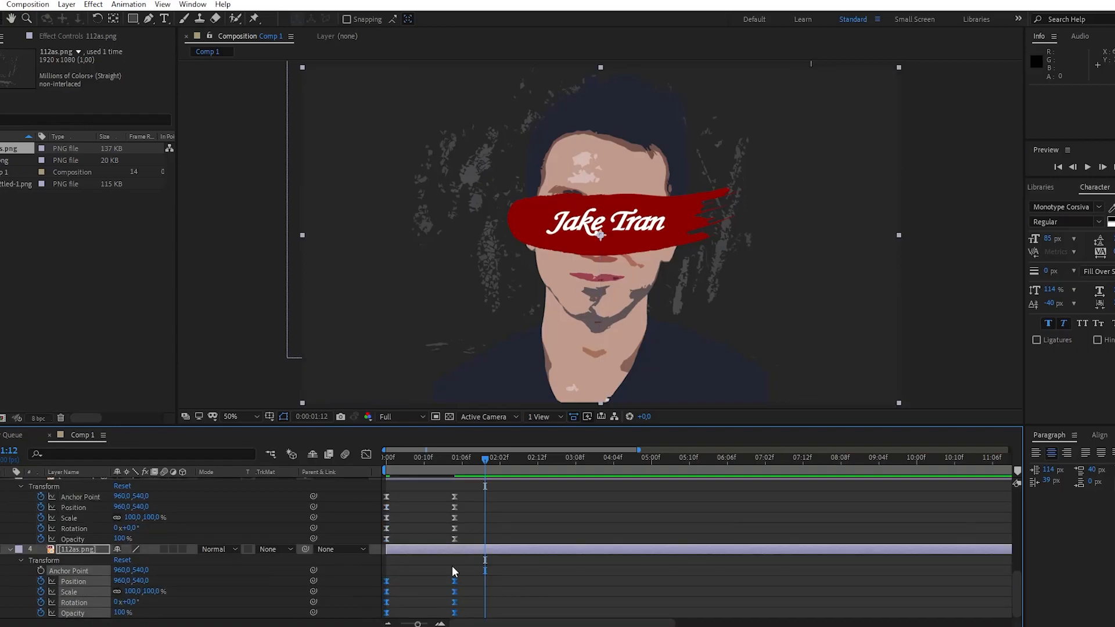
Step: Apply Easy Ease to the Mask Path keyframes
{"action": "scroll", "coordinate": [517, 500], "scroll_direction": "up", "scroll_amount": 5}
{"action": "left_click_drag", "start_coordinate": [520, 512], "coordinate": [410, 539]}
{"action": "key", "text": "F9"}
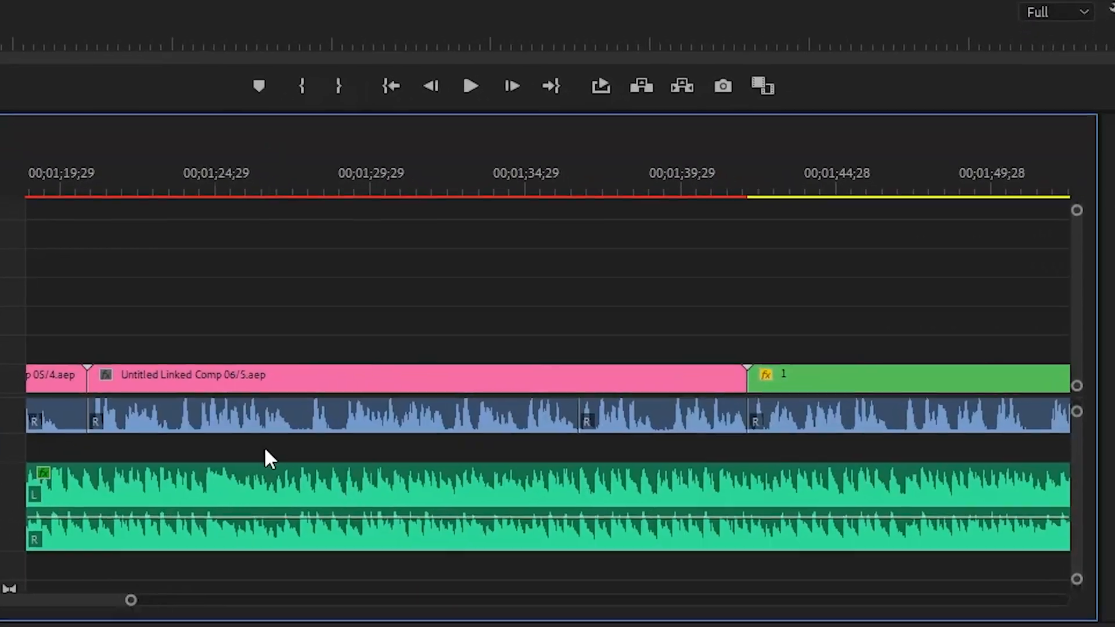
Step: In Premiere Pro, duplicate the short sound effect clip below Untitled Linked Comp 05/4.aep to near the start of Untitled Linked Comp 06/5.aep
{"action": "left_click", "coordinate": [290, 379]}
{"action": "left_click", "coordinate": [308, 450]}
{"action": "left_click_drag", "start_coordinate": [87, 601], "coordinate": [71, 600]}
{"action": "left_click", "coordinate": [325, 379]}
{"action": "left_click", "coordinate": [349, 458]}
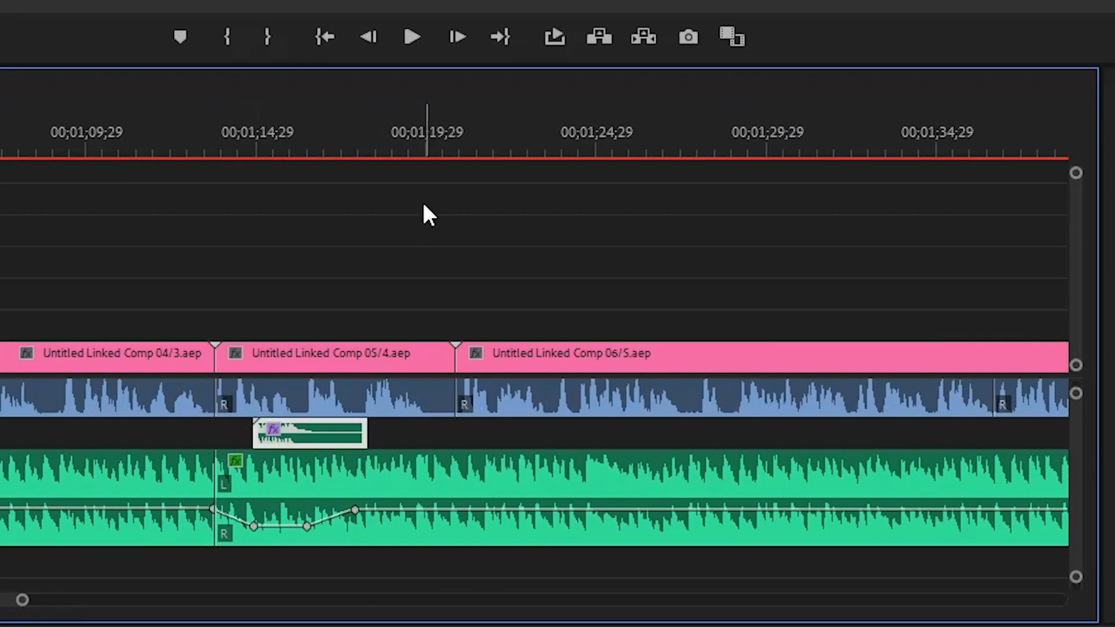
{"action": "left_click_drag", "start_coordinate": [304, 433], "coordinate": [545, 445]}
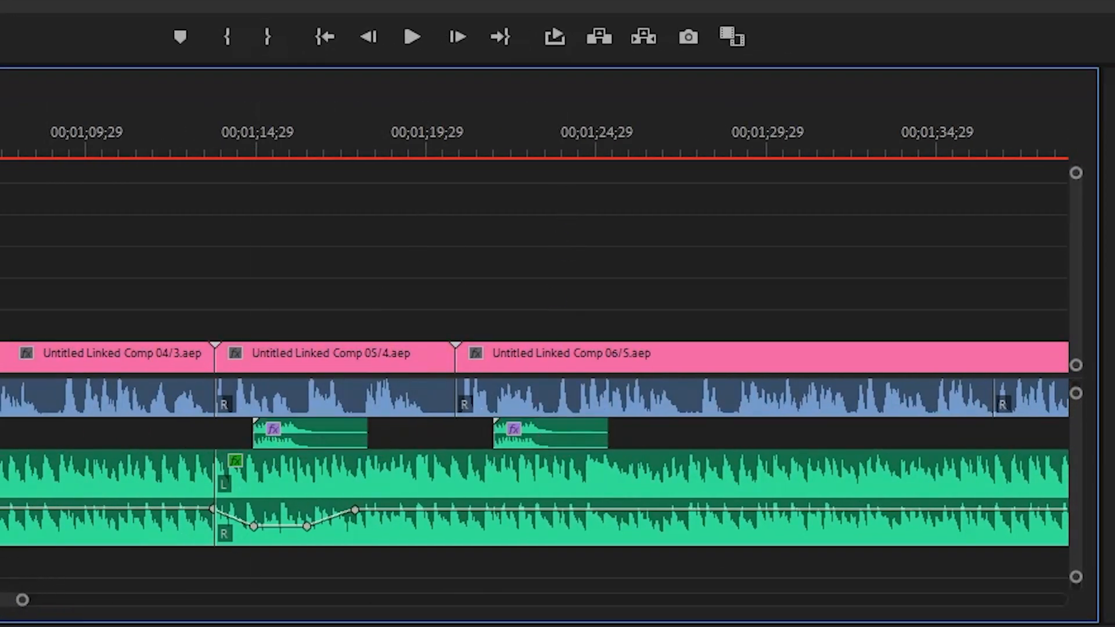
Step: Save the project and open the export options for the sequence
{"action": "left_click_drag", "start_coordinate": [19, 601], "coordinate": [389, 608]}
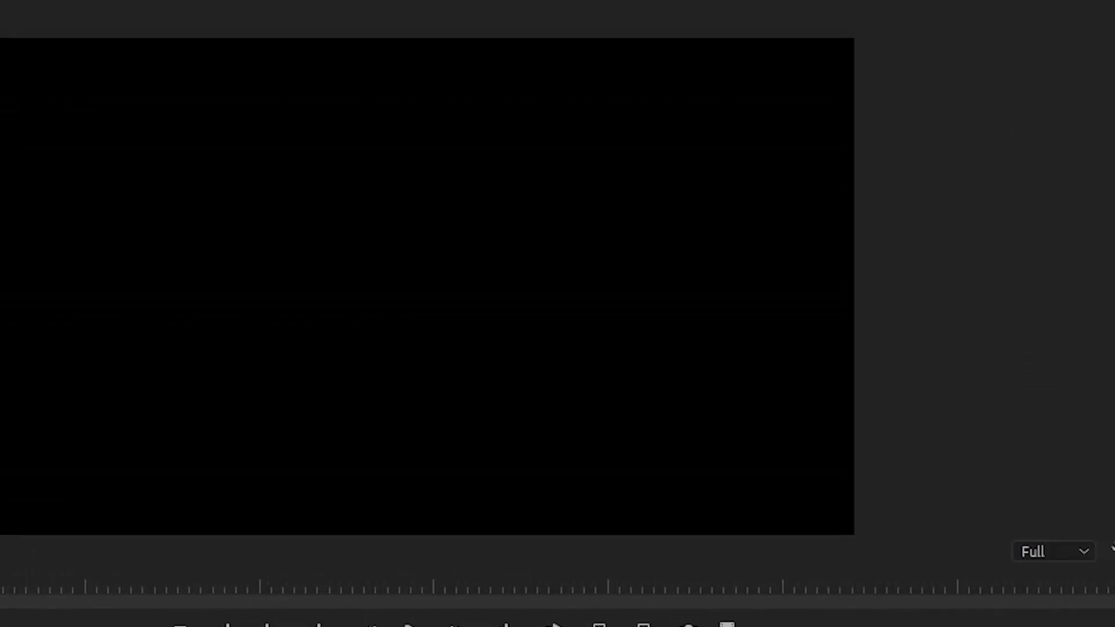
{"action": "key", "text": "ctrl+s"}
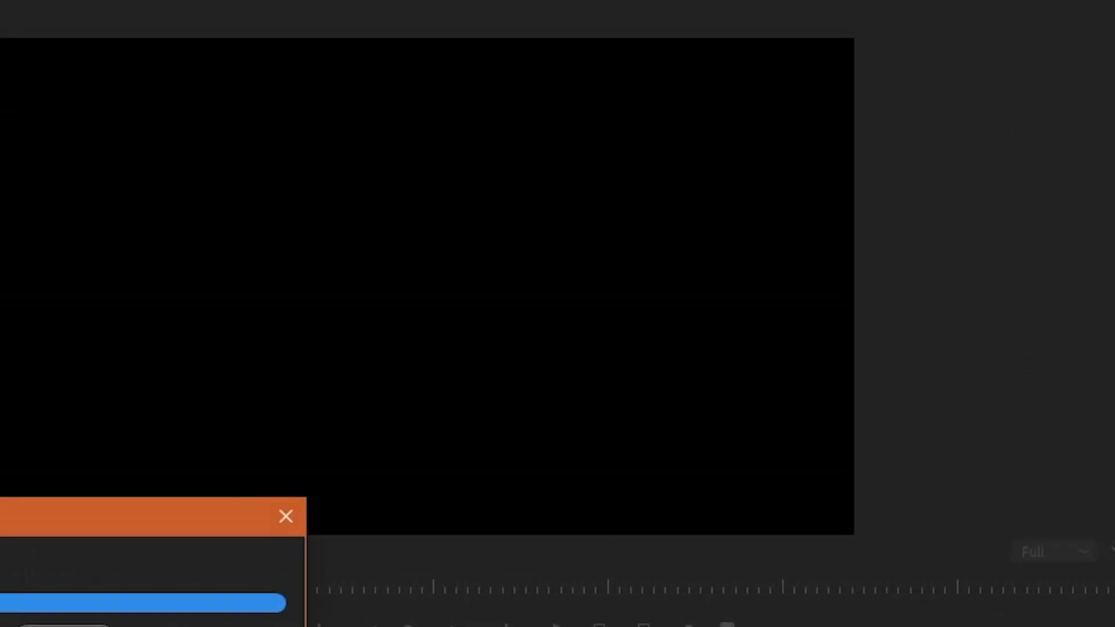
{"action": "left_click", "coordinate": [69, 2]}
{"action": "mouse_move", "coordinate": [464, 364]}
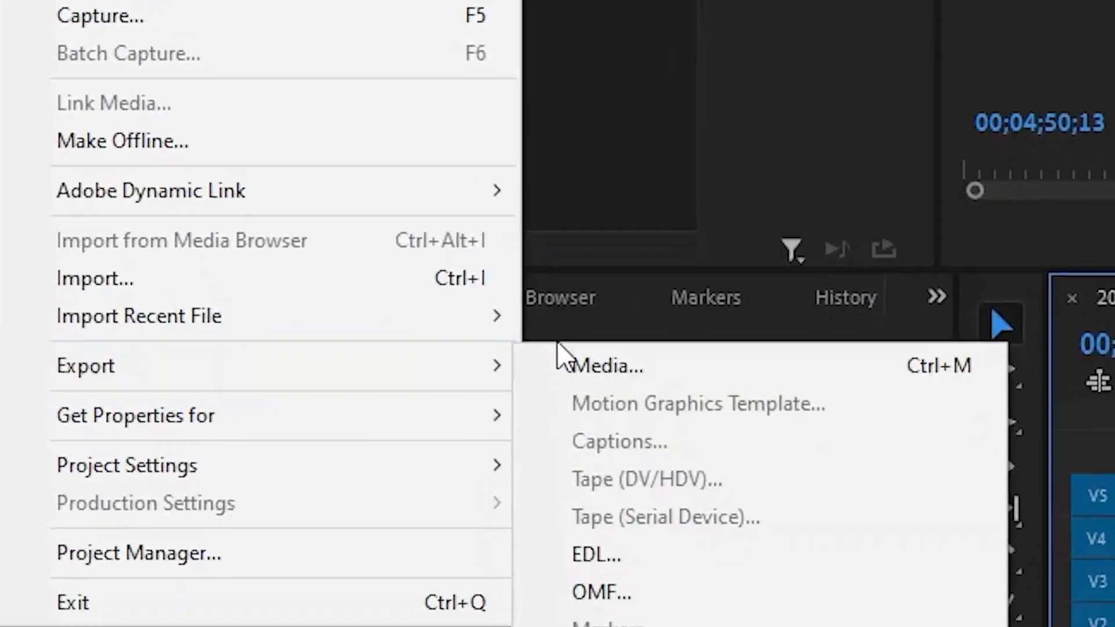